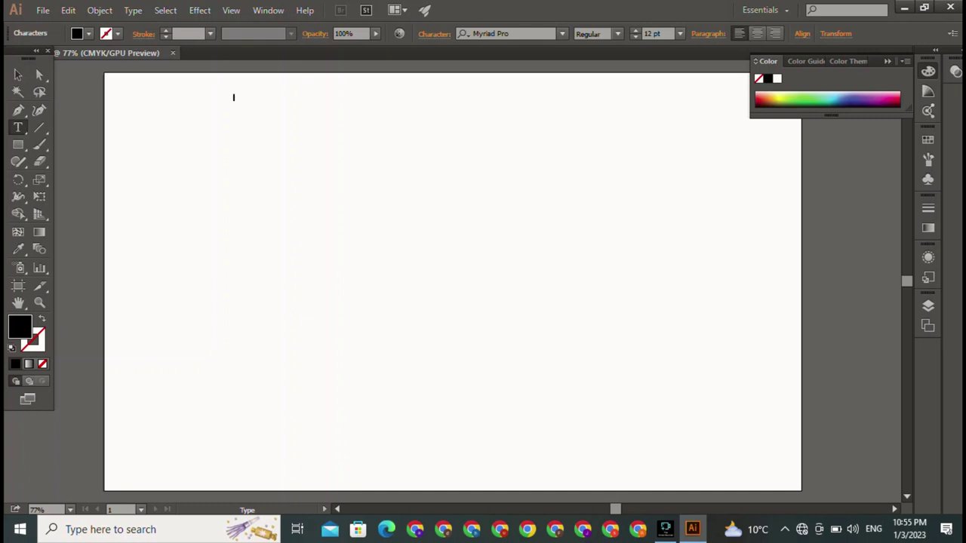
Type the name AYESHA in Myriad Pro Regular 12 pt near the artboard's top-left
{"action": "type", "text": "Y"}
{"action": "type", "text": "ESHA"}
Scale AYESHA proportionally to about 104 pt and move it slightly higher on the artboard
{"action": "key", "text": "Escape"}
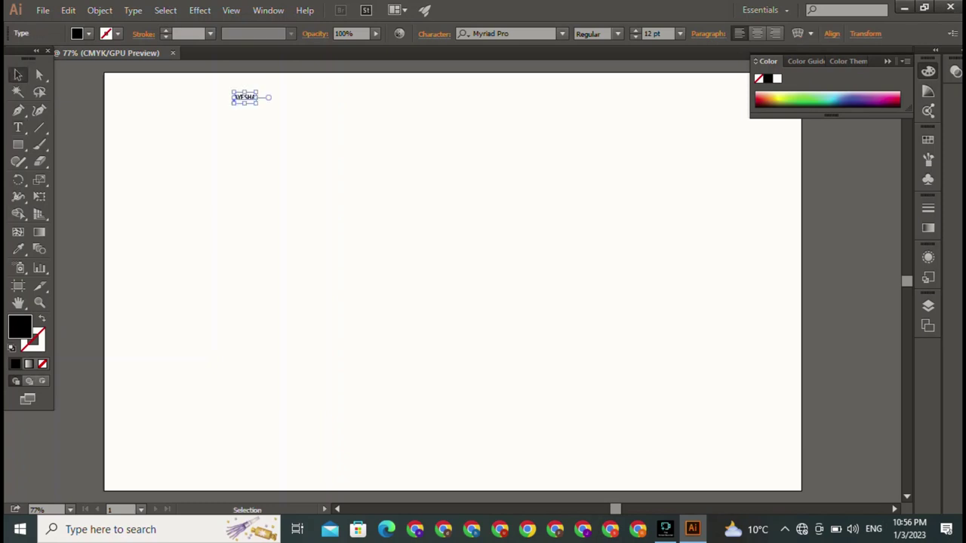
{"action": "key", "text": "shift"}
{"action": "left_click_drag", "start_coordinate": [258, 103], "coordinate": [575, 270]}
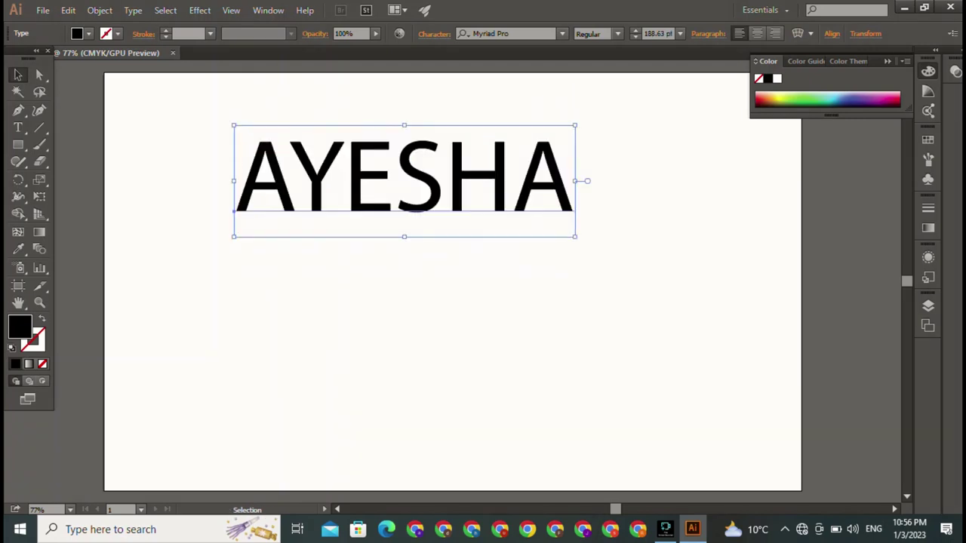
{"action": "key", "text": "shift"}
{"action": "left_click_drag", "start_coordinate": [574, 236], "coordinate": [514, 187]}
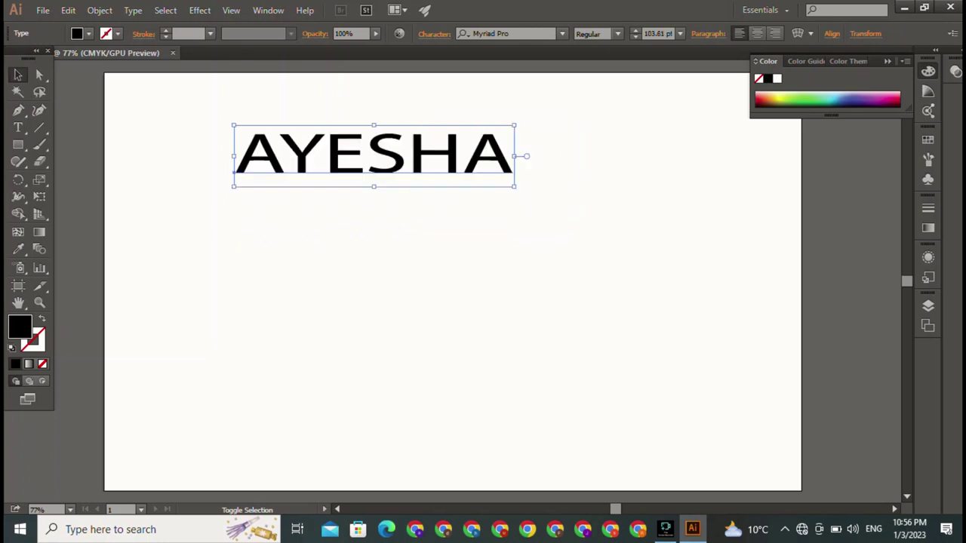
{"action": "key", "text": "ctrl+shift+a"}
{"action": "left_click_drag", "start_coordinate": [374, 154], "coordinate": [374, 132]}
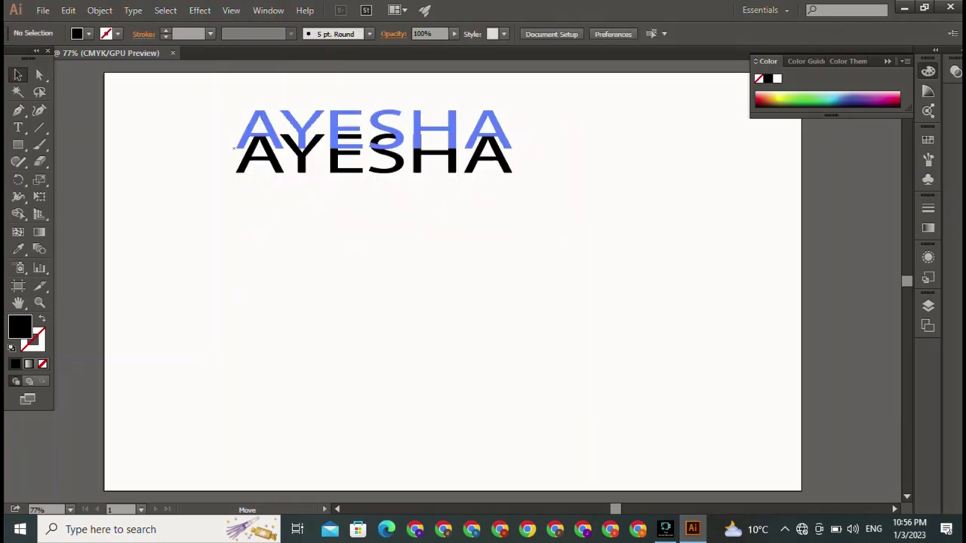
{"action": "key", "text": "ctrl+shift+a"}
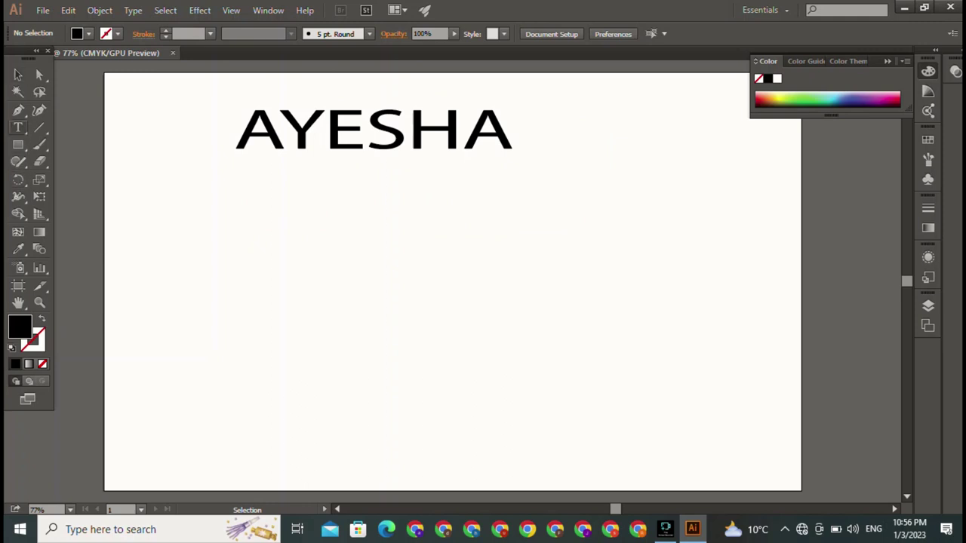
{"action": "left_click", "coordinate": [18, 127]}
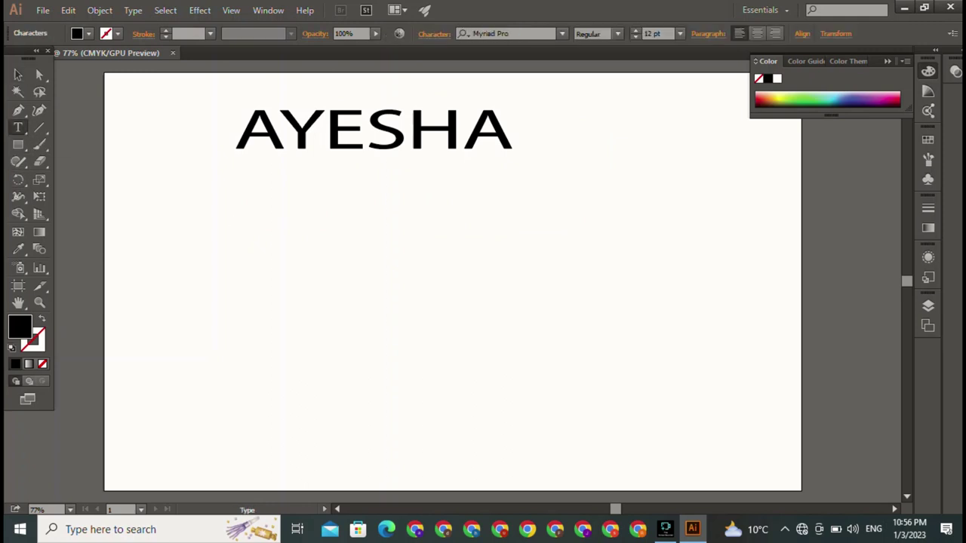
Add a letter A enlarged to about 113 pt, and shrink AYESHA to about 79 pt
{"action": "type", "text": "A"}
{"action": "key", "text": "Escape"}
{"action": "left_click_drag", "start_coordinate": [241, 227], "coordinate": [302, 302]}
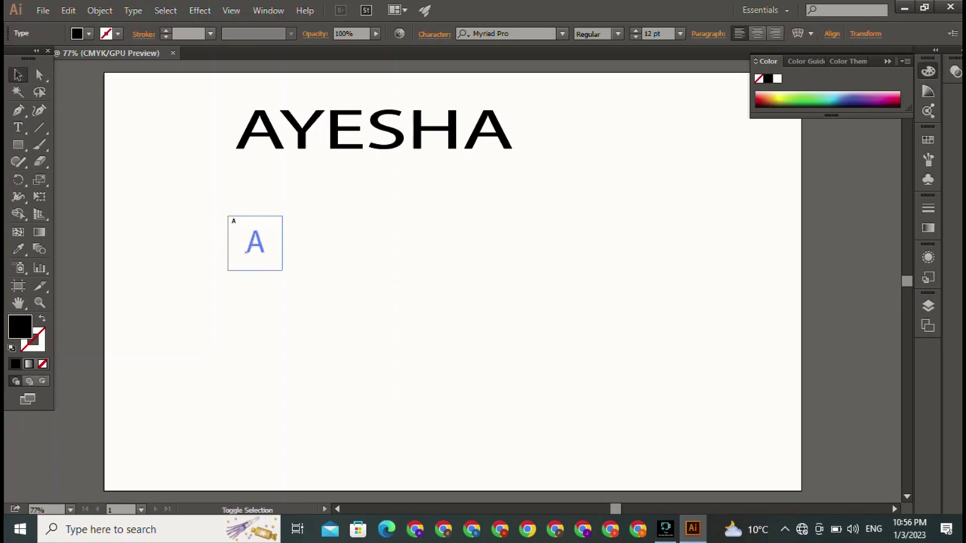
{"action": "left_click", "coordinate": [373, 129]}
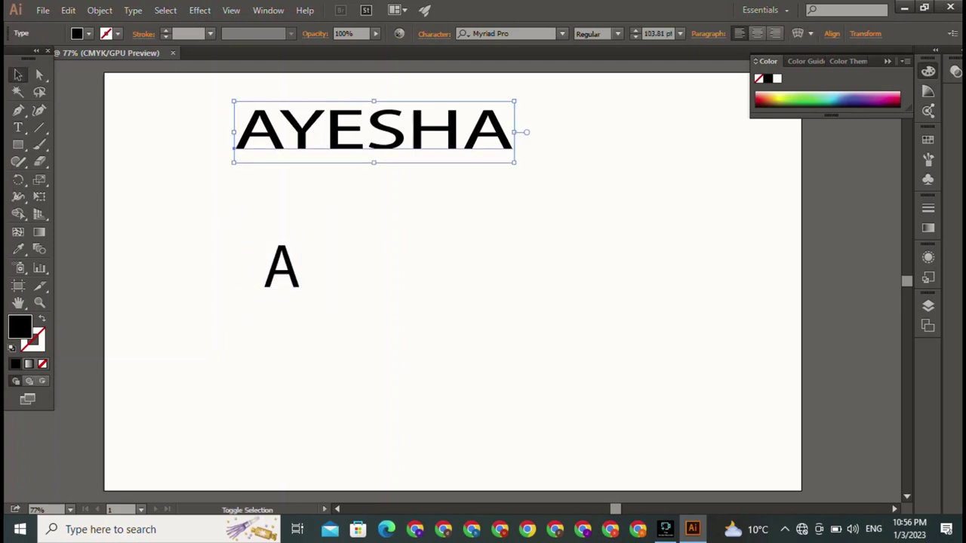
{"action": "left_click_drag", "start_coordinate": [514, 101], "coordinate": [446, 117]}
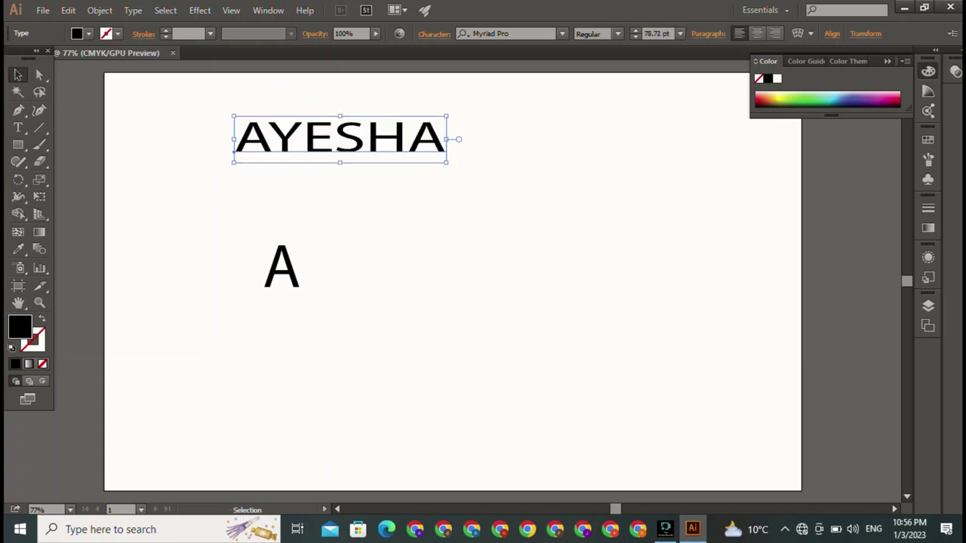
Set the A's font to Home Christmas Regular
{"action": "left_click", "coordinate": [281, 268]}
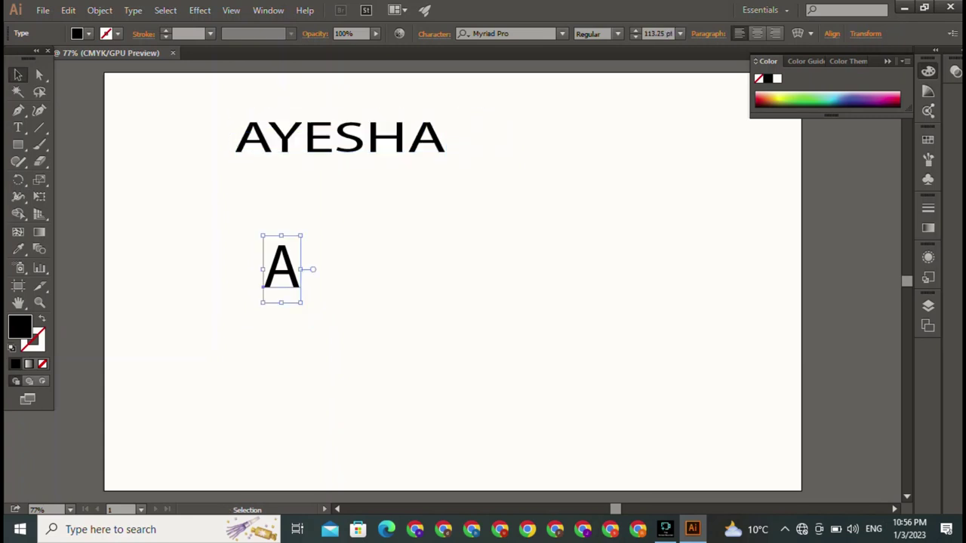
{"action": "left_click", "coordinate": [509, 34]}
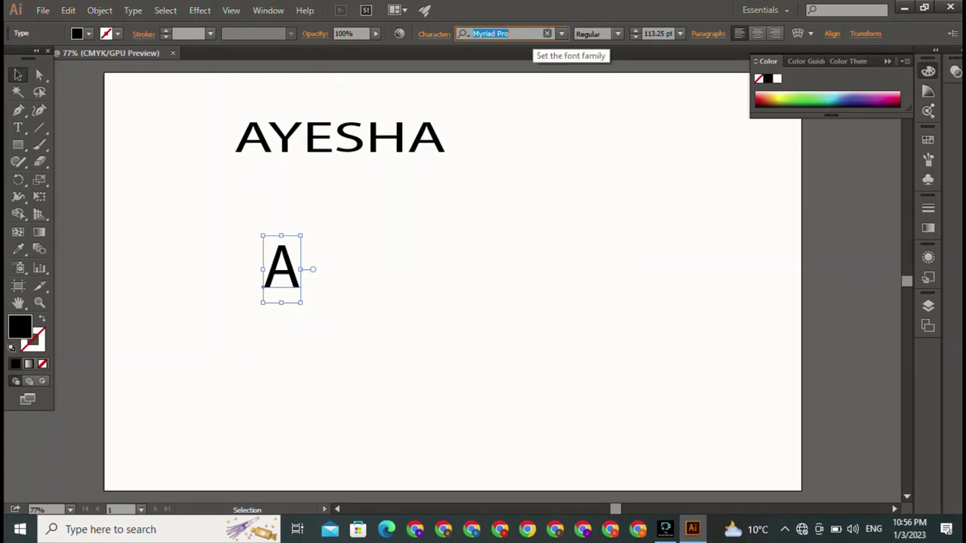
{"action": "key", "text": "BackSpace"}
{"action": "type", "text": "H"}
{"action": "type", "text": "om"}
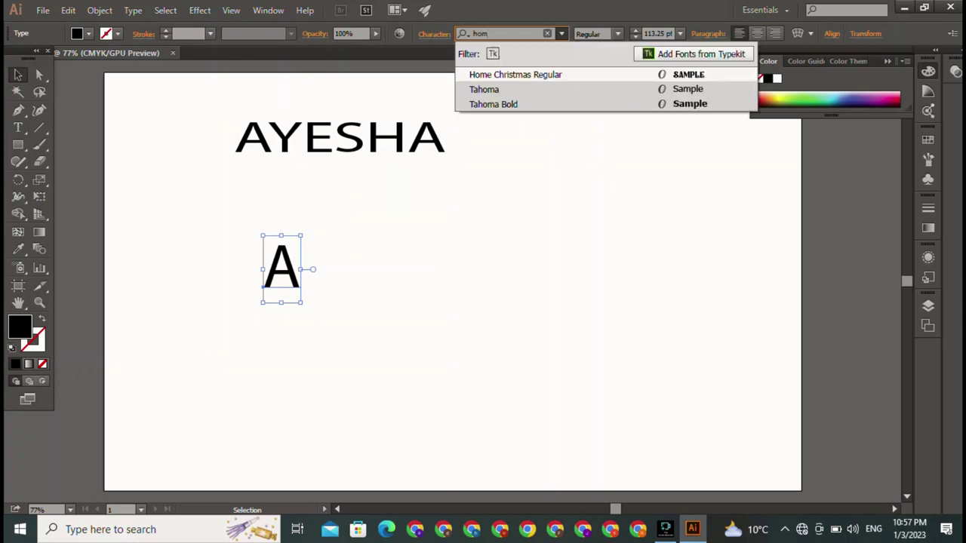
{"action": "key", "text": "Return"}
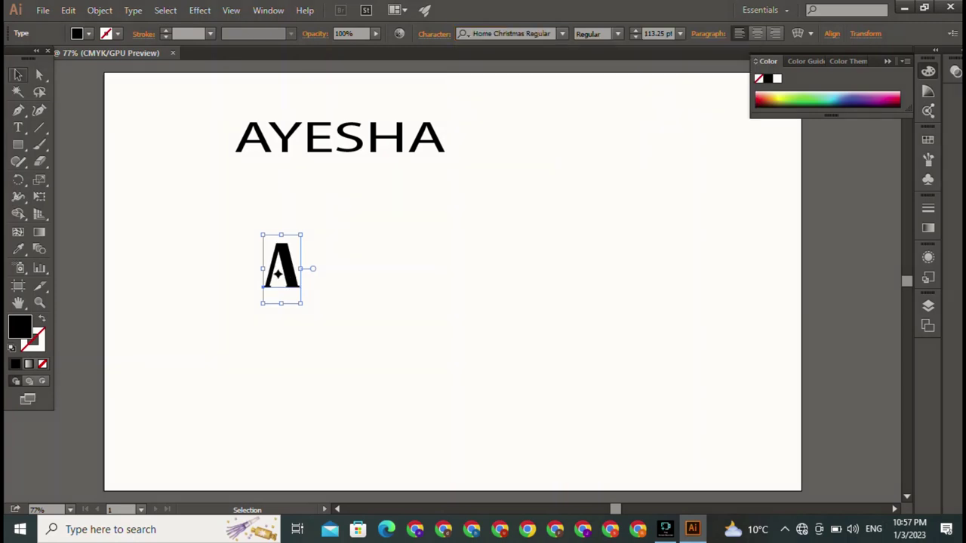
Enlarge the A to a moderately large size and move it beneath AYESHA
{"action": "left_click_drag", "start_coordinate": [301, 302], "coordinate": [469, 412]}
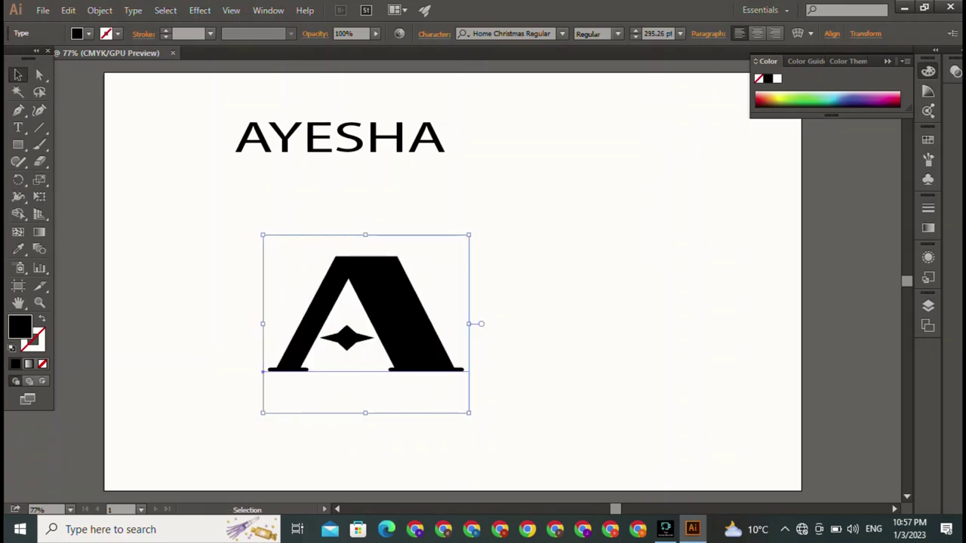
{"action": "key", "text": "ctrl+z"}
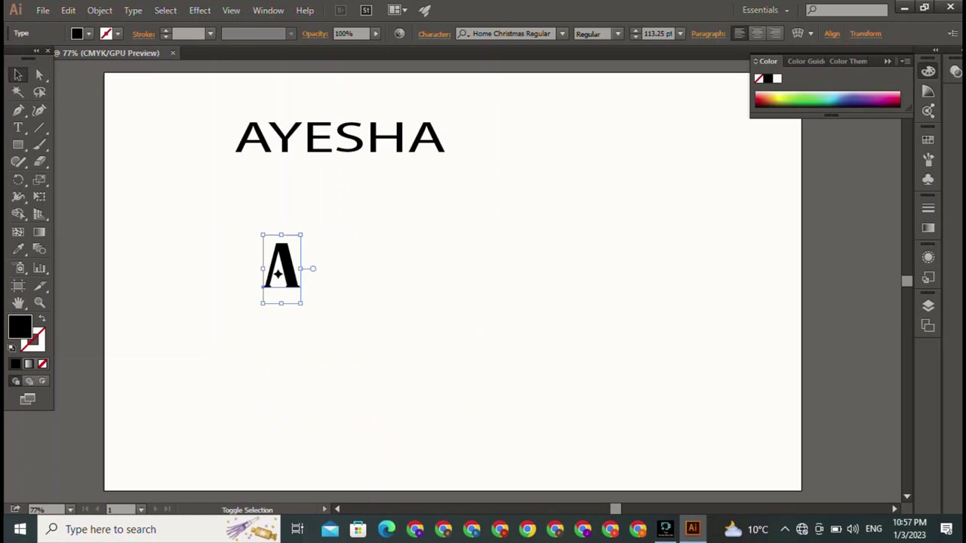
{"action": "left_click_drag", "start_coordinate": [301, 302], "coordinate": [371, 422]}
{"action": "key", "text": "ctrl+shift+a"}
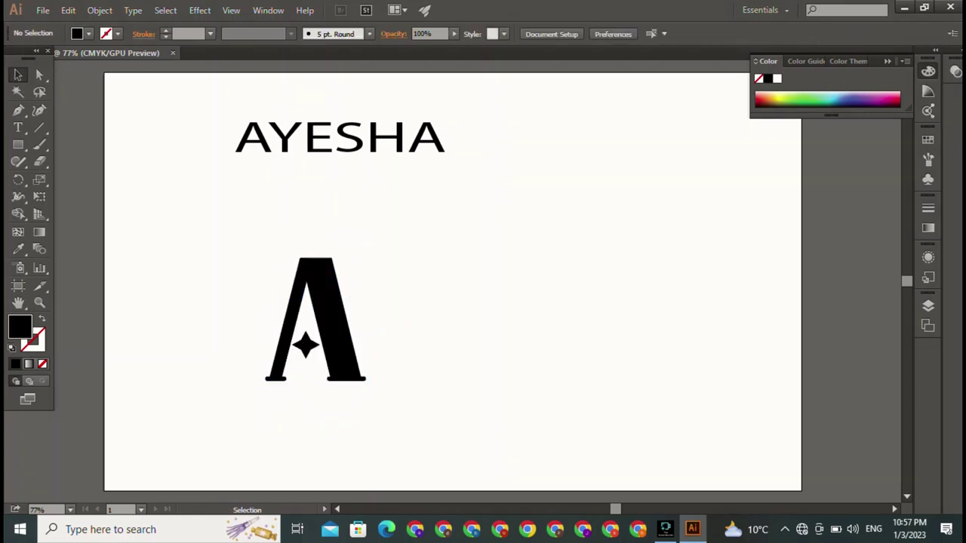
{"action": "left_click_drag", "start_coordinate": [316, 317], "coordinate": [285, 257]}
{"action": "key", "text": "ctrl+shift+a"}
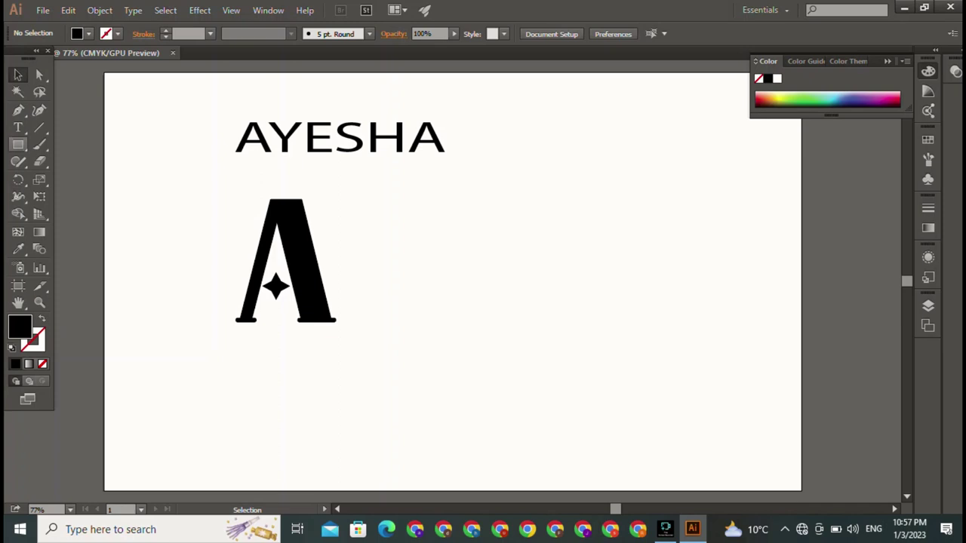
Add a decorative Y of about 145.5 pt overlapping the big A's lower right foot
{"action": "left_click", "coordinate": [18, 128]}
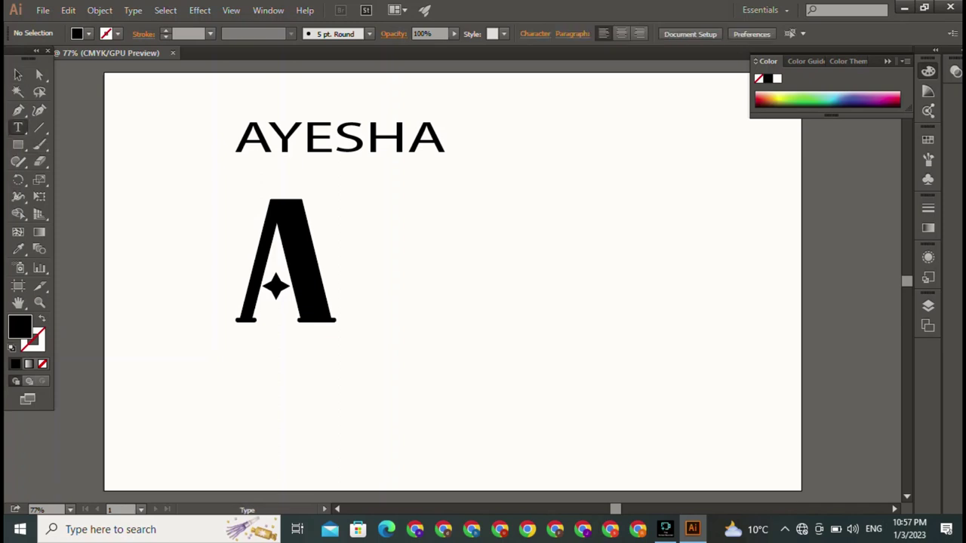
{"action": "left_click", "coordinate": [594, 123]}
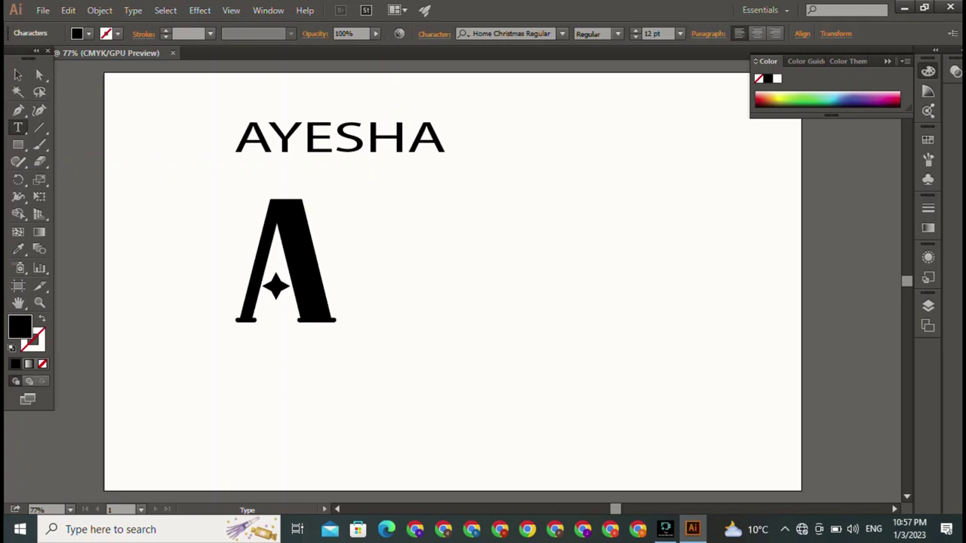
{"action": "type", "text": "A"}
{"action": "key", "text": "Escape"}
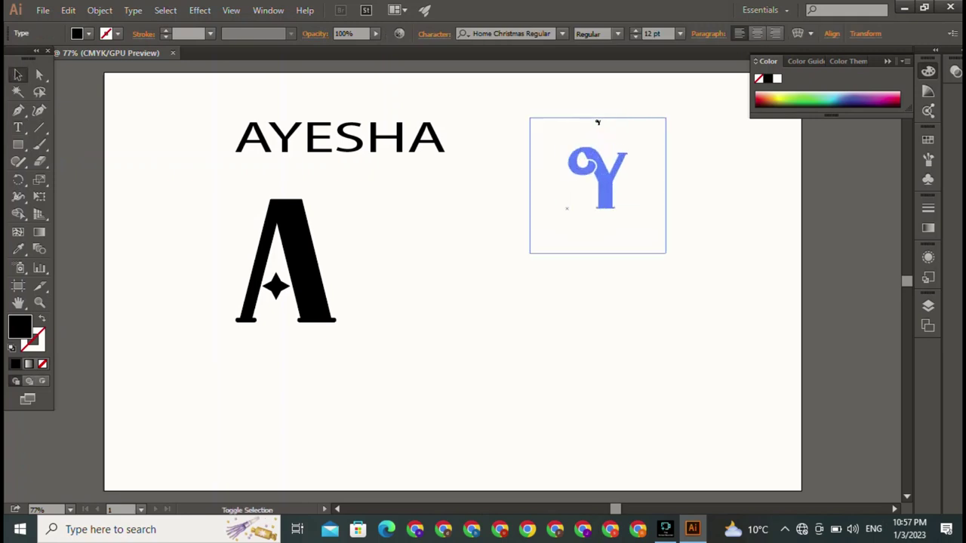
{"action": "left_click_drag", "start_coordinate": [597, 122], "coordinate": [631, 229]}
{"action": "mouse_move", "coordinate": [566, 211]}
{"action": "left_mouse_down"}
{"action": "mouse_move", "coordinate": [319, 326]}
{"action": "mouse_move", "coordinate": [307, 322]}
{"action": "mouse_move", "coordinate": [320, 323]}
{"action": "left_mouse_up"}
{"action": "key", "text": "ctrl+shift+a"}
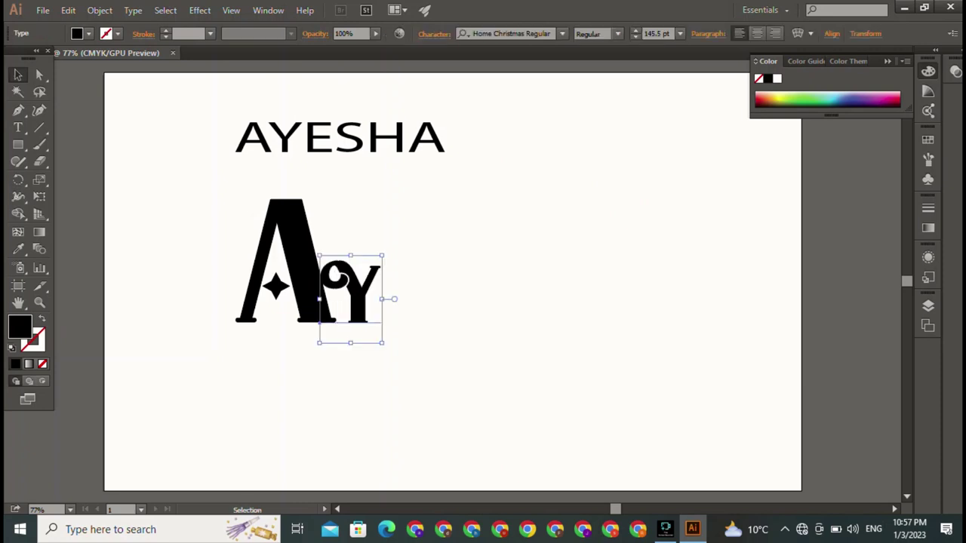
{"action": "key", "text": "ctrl+shift+a"}
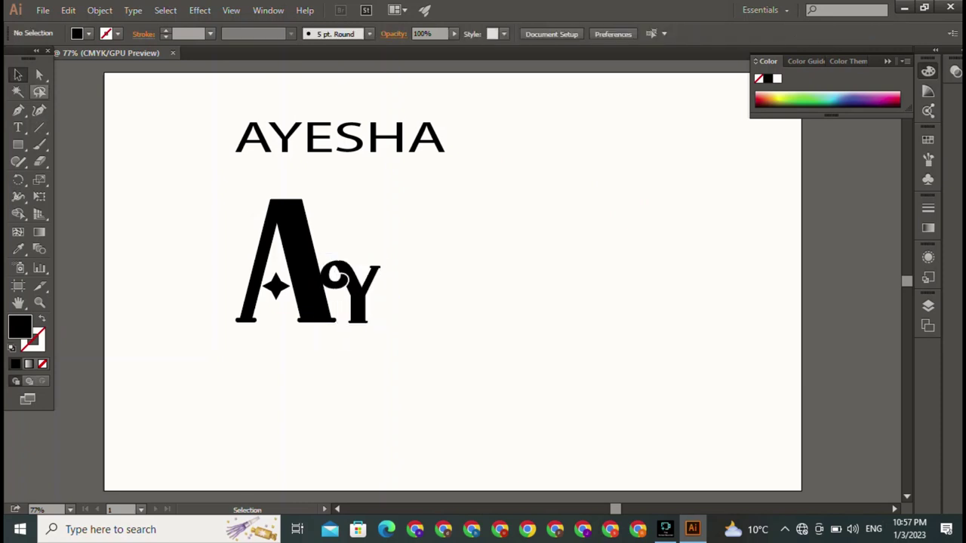
Add a decorative E of about 91.8 pt and place it right of the Y
{"action": "left_click", "coordinate": [18, 128]}
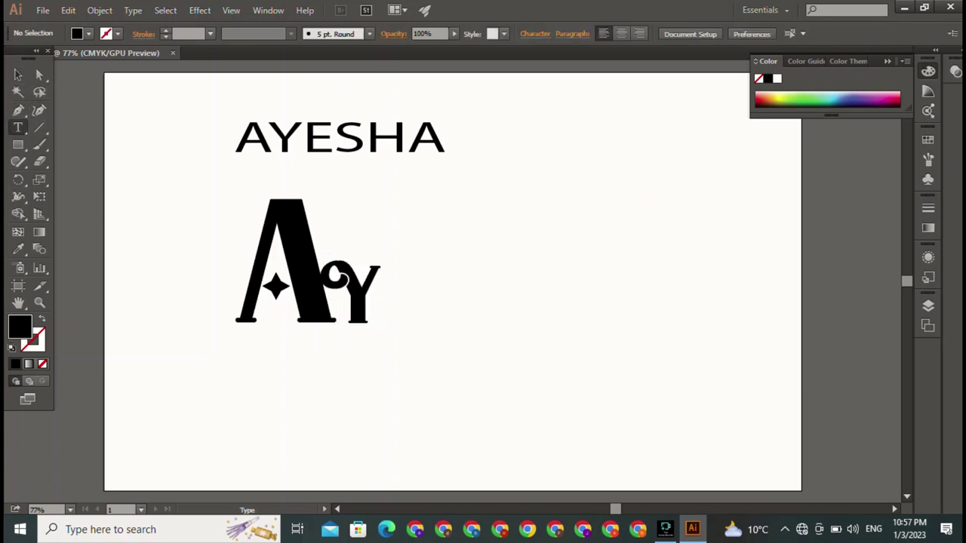
{"action": "type", "text": "Y"}
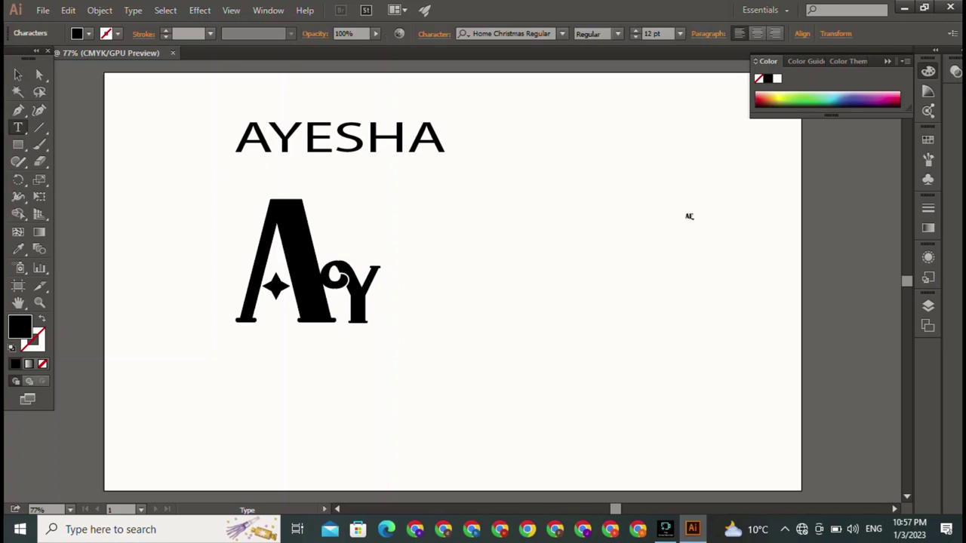
{"action": "key", "text": "ctrl+z"}
{"action": "left_click", "coordinate": [687, 215], "text": "ctrl"}
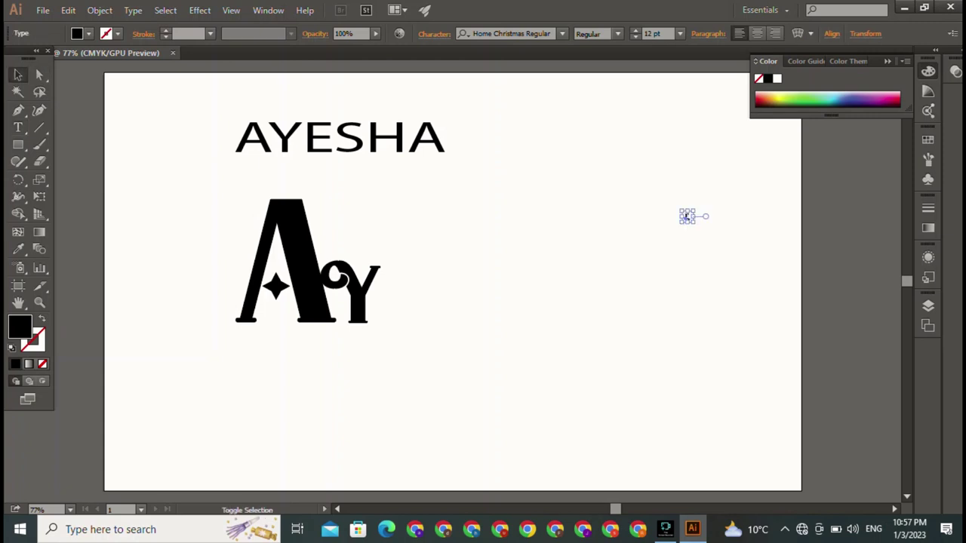
{"action": "left_click_drag", "start_coordinate": [685, 216], "coordinate": [752, 291]}
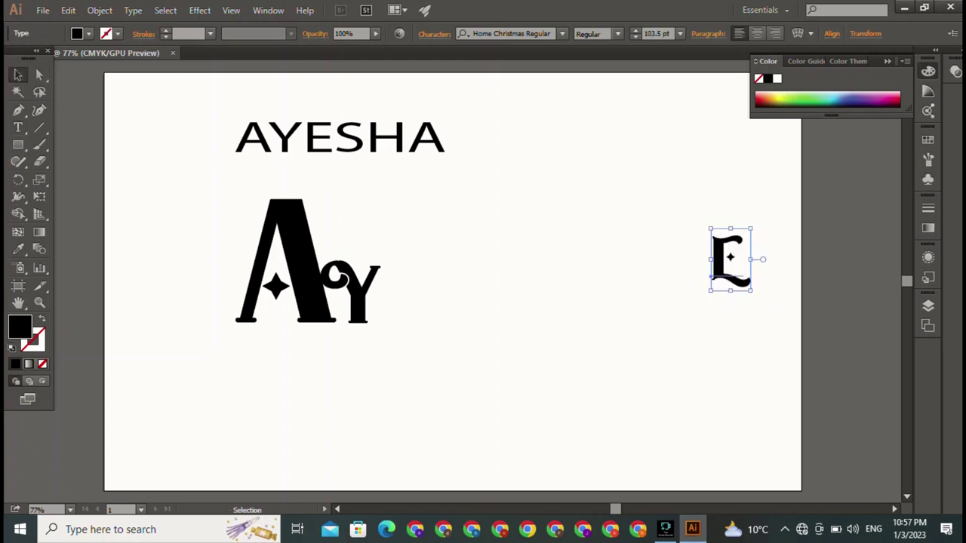
{"action": "mouse_move", "coordinate": [751, 227]}
{"action": "left_mouse_down"}
{"action": "mouse_move", "coordinate": [743, 243]}
{"action": "mouse_move", "coordinate": [350, 315]}
{"action": "mouse_move", "coordinate": [368, 230]}
{"action": "mouse_move", "coordinate": [340, 304]}
{"action": "mouse_move", "coordinate": [367, 304]}
{"action": "mouse_move", "coordinate": [405, 272]}
{"action": "mouse_move", "coordinate": [427, 225]}
{"action": "mouse_move", "coordinate": [384, 265]}
{"action": "mouse_move", "coordinate": [349, 274]}
{"action": "mouse_move", "coordinate": [351, 304]}
{"action": "mouse_move", "coordinate": [379, 315]}
{"action": "mouse_move", "coordinate": [406, 273]}
{"action": "left_mouse_up"}
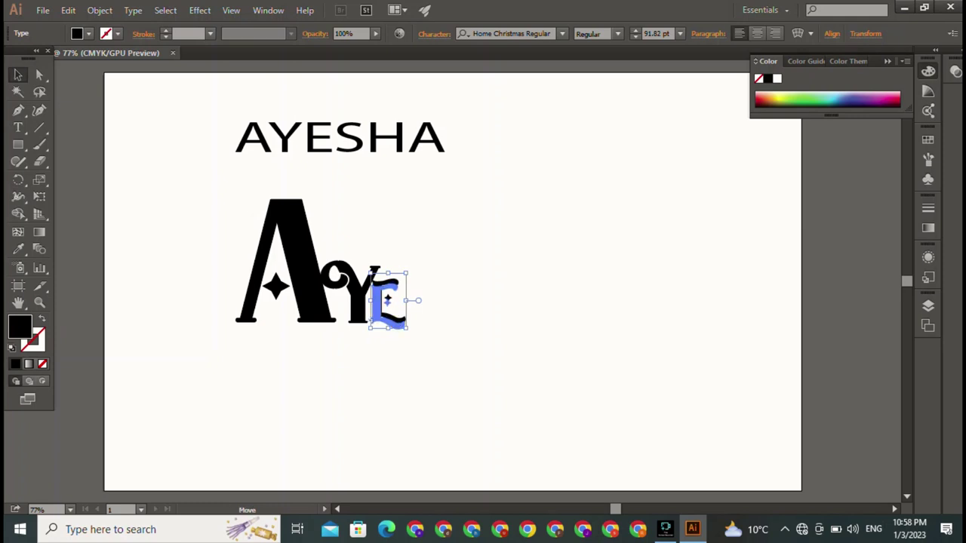
{"action": "left_click_drag", "start_coordinate": [406, 273], "coordinate": [405, 279]}
{"action": "key", "text": "ctrl+shift+a"}
Adjust the placement of the big A, Y and E so they fit together as AYE
{"action": "left_click_drag", "start_coordinate": [287, 257], "coordinate": [589, 400]}
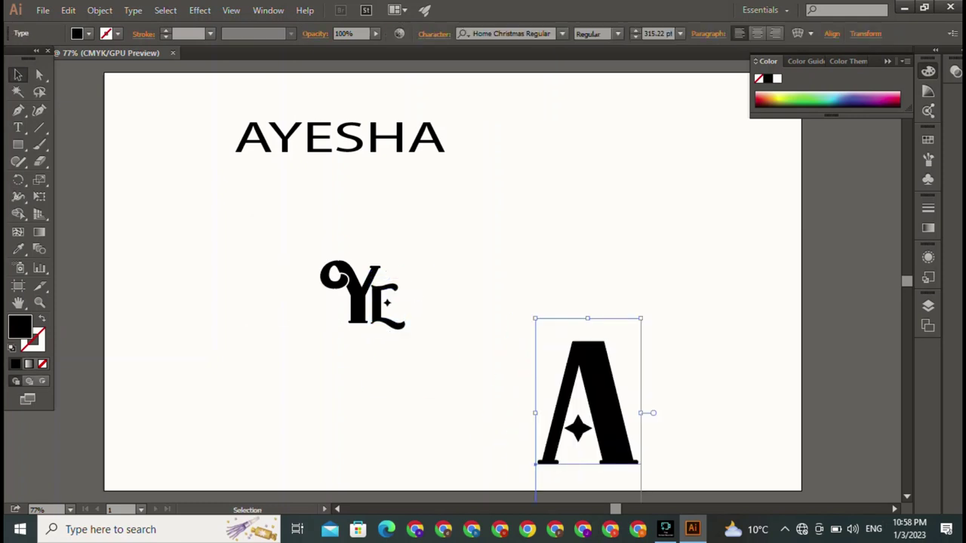
{"action": "key", "text": "ctrl+z"}
{"action": "key", "text": "ctrl+z"}
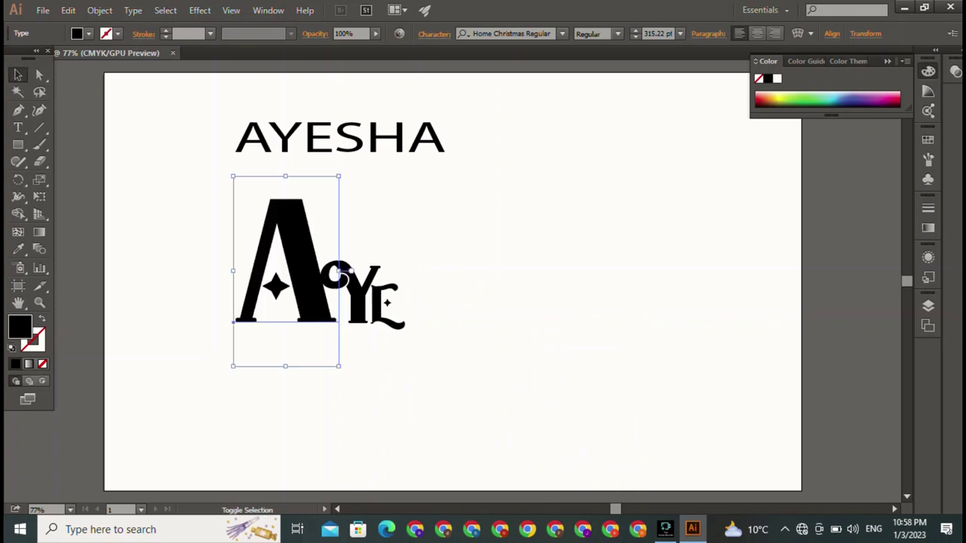
{"action": "left_click_drag", "start_coordinate": [196, 264], "coordinate": [453, 355]}
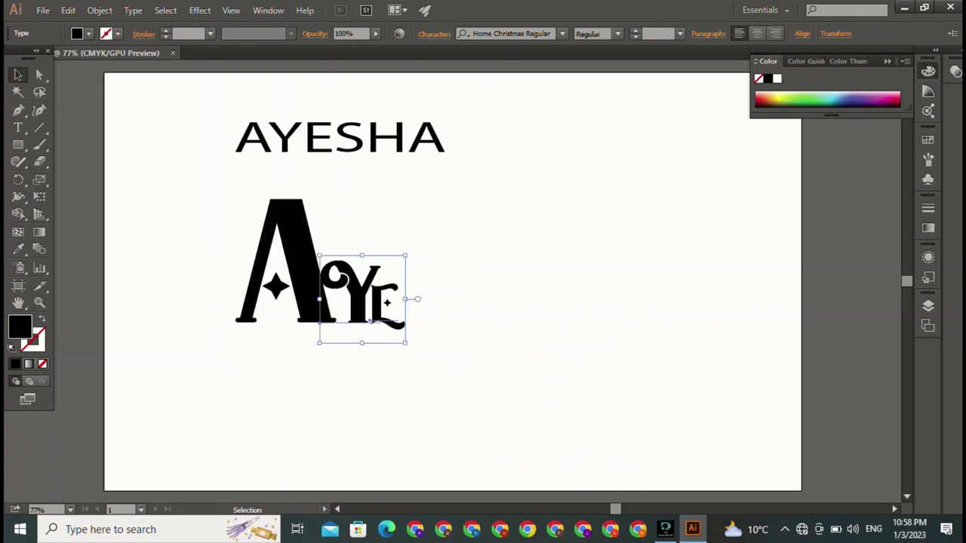
{"action": "left_click_drag", "start_coordinate": [212, 250], "coordinate": [443, 382]}
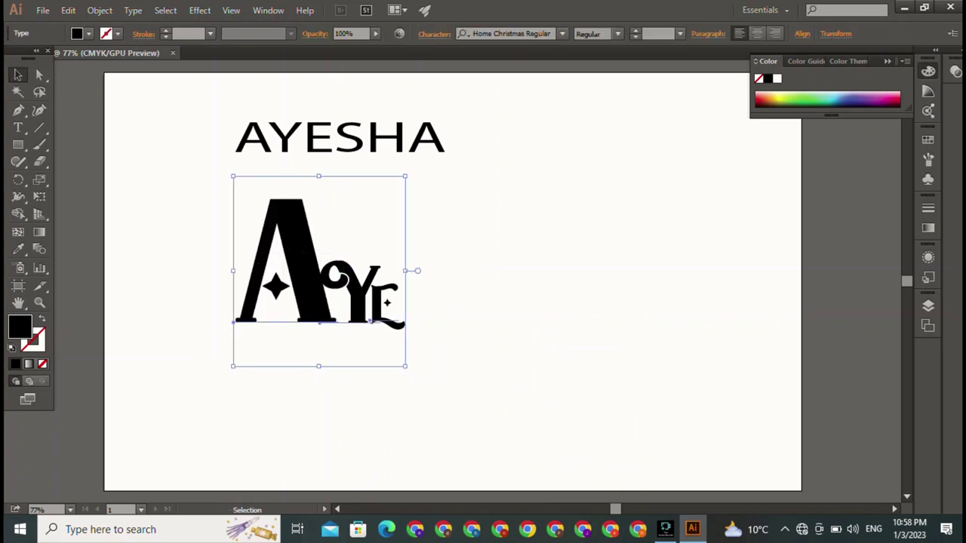
{"action": "key", "text": "ctrl+shift+a"}
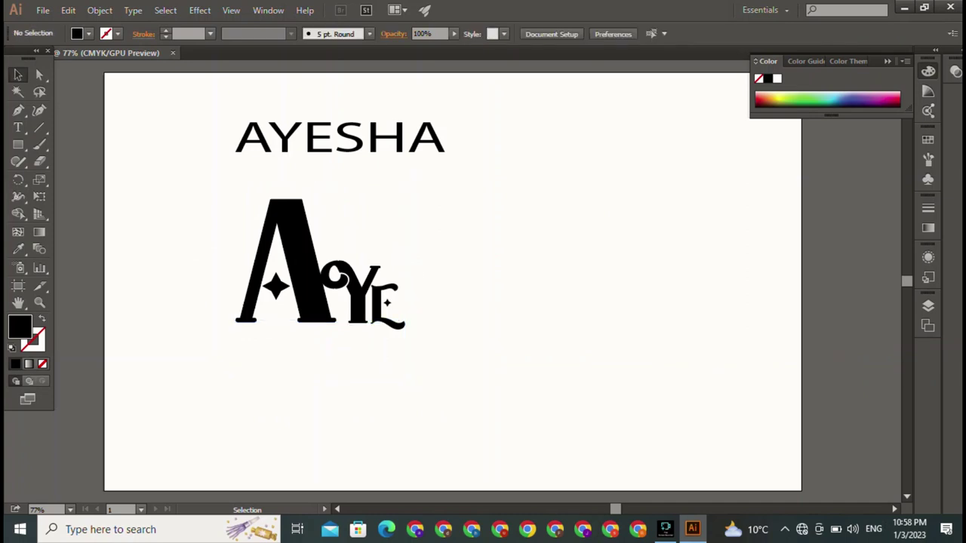
{"action": "left_click", "coordinate": [387, 310]}
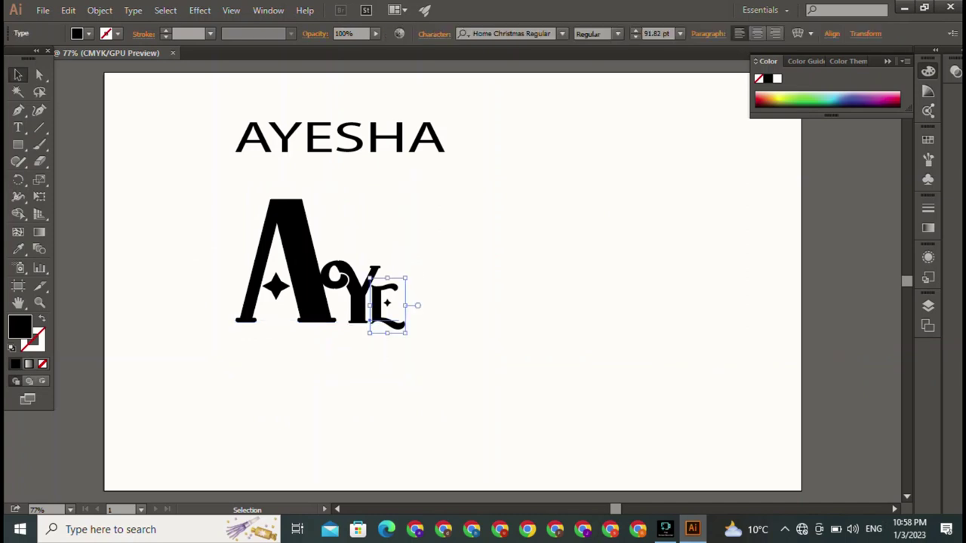
{"action": "key", "text": "ctrl+shift+a"}
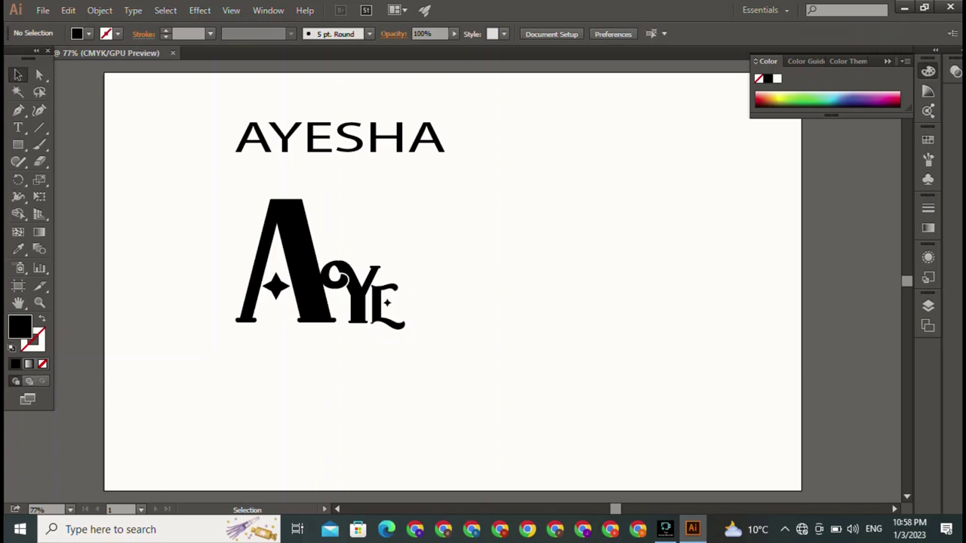
{"action": "left_click", "coordinate": [386, 310]}
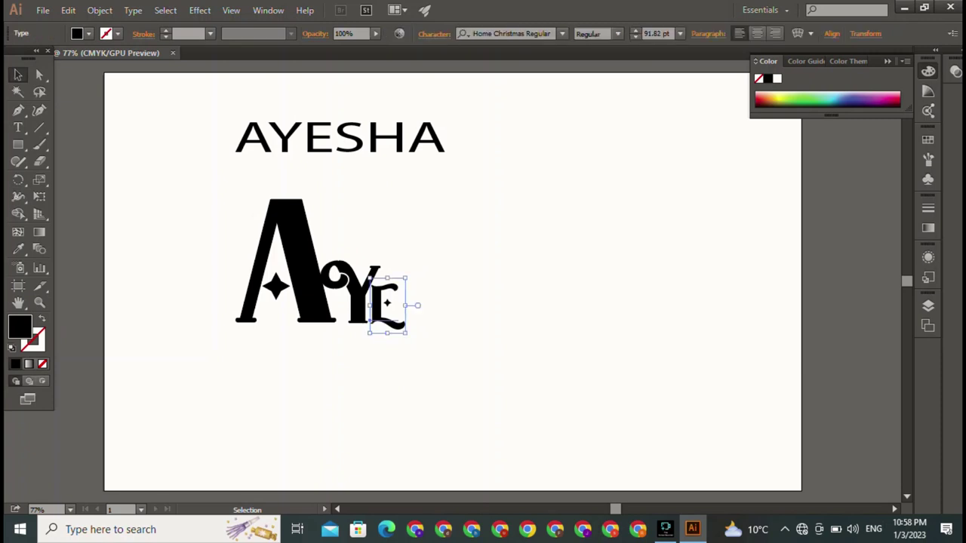
{"action": "key", "text": "ctrl+shift+a"}
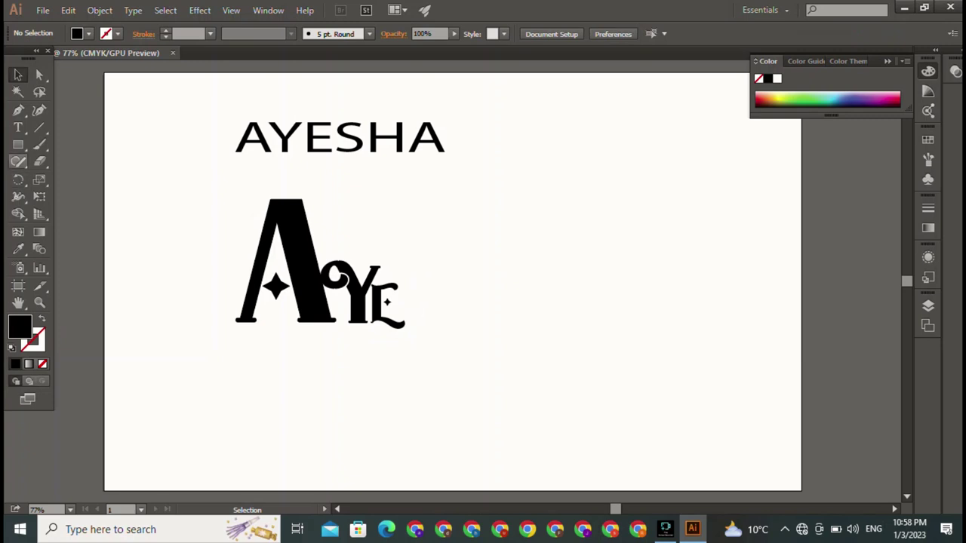
Add an Inkland S of about 76 pt whose swash trails from the E
{"action": "left_click", "coordinate": [18, 127]}
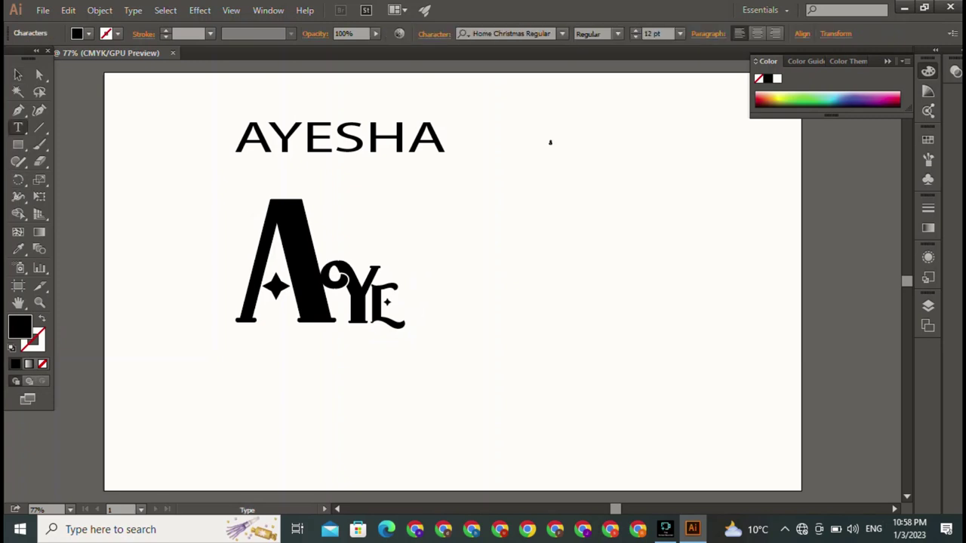
{"action": "left_click", "coordinate": [550, 143]}
{"action": "key", "text": "Escape"}
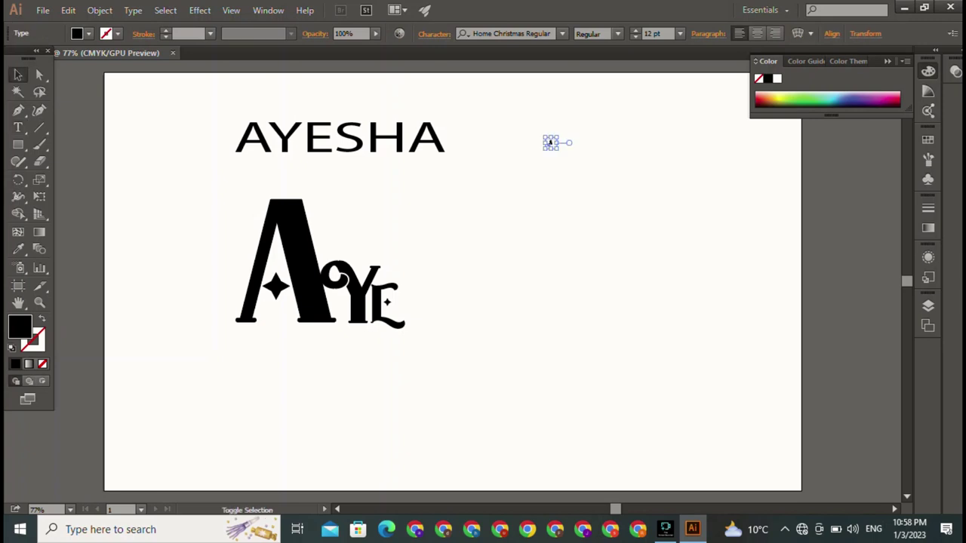
{"action": "left_click_drag", "start_coordinate": [558, 150], "coordinate": [608, 199]}
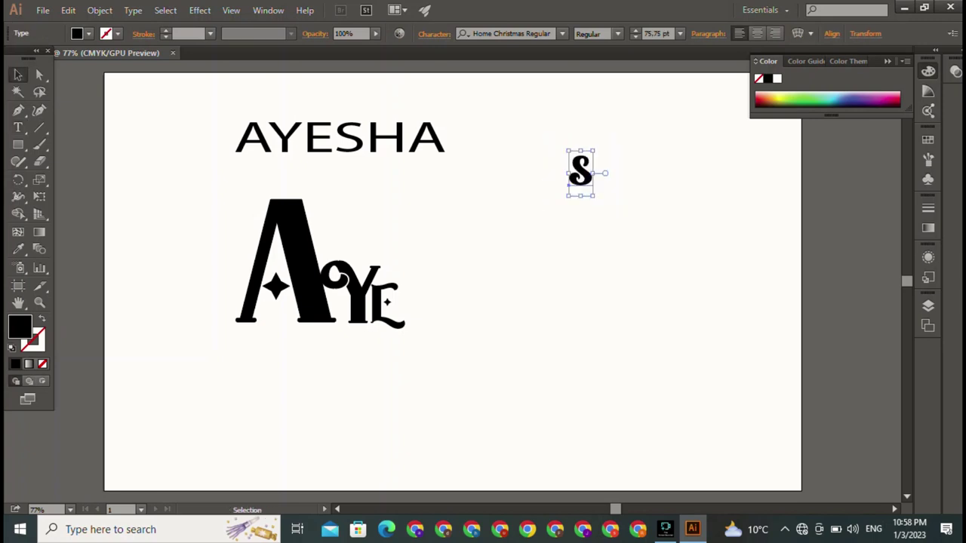
{"action": "left_click", "coordinate": [563, 33]}
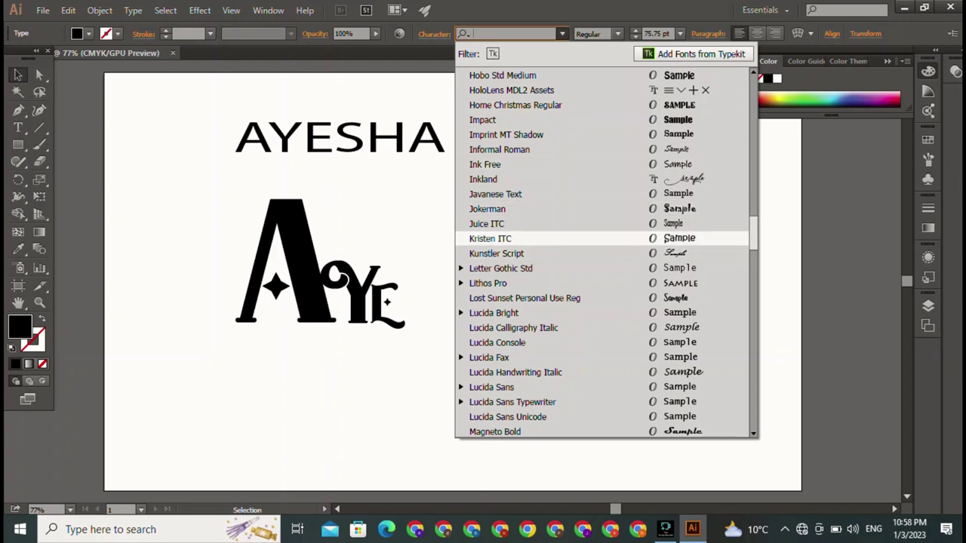
{"action": "left_click", "coordinate": [498, 178]}
{"action": "key", "text": "Return"}
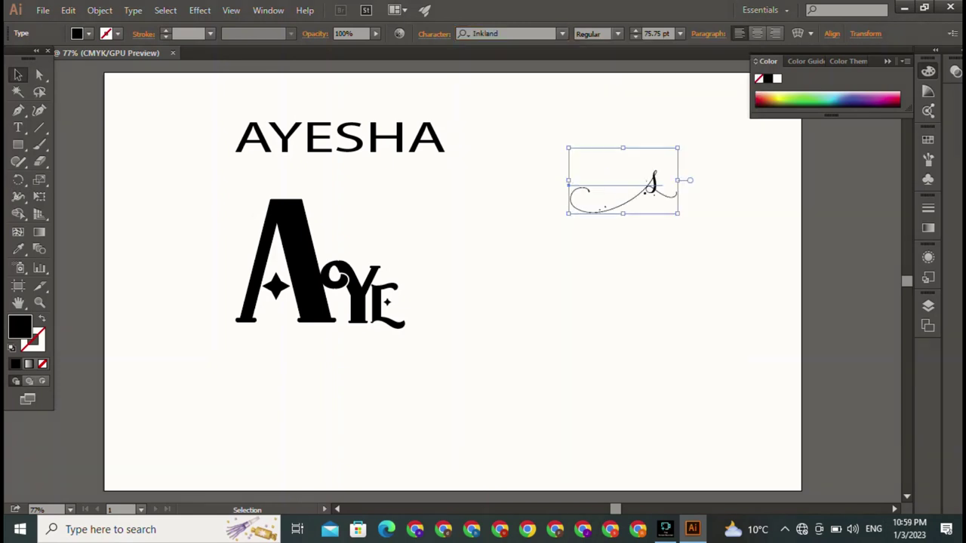
{"action": "left_click_drag", "start_coordinate": [647, 188], "coordinate": [463, 295]}
{"action": "key", "text": "ctrl+shift+a"}
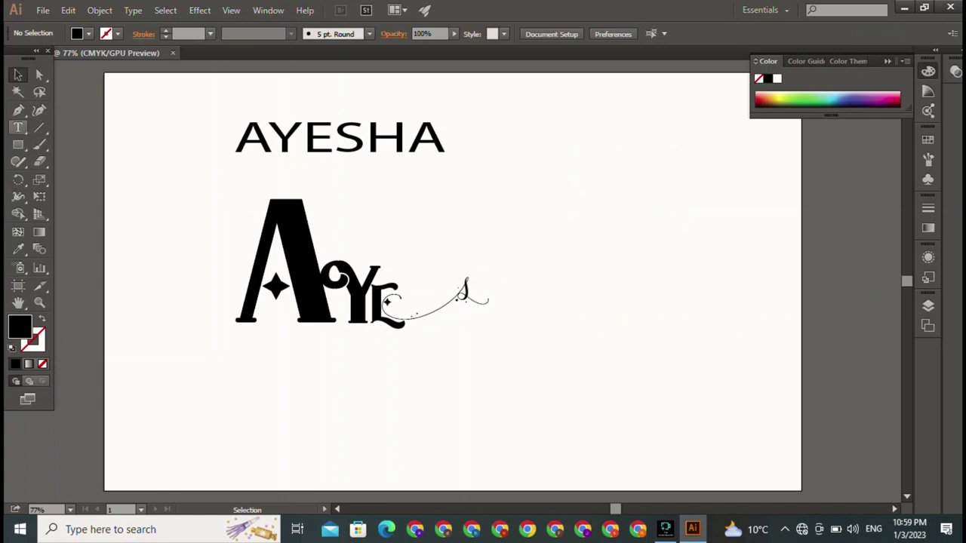
Add a small new 12 pt letter to the upper right of the AYESHA heading
{"action": "left_click", "coordinate": [18, 128]}
{"action": "left_click", "coordinate": [608, 146]}
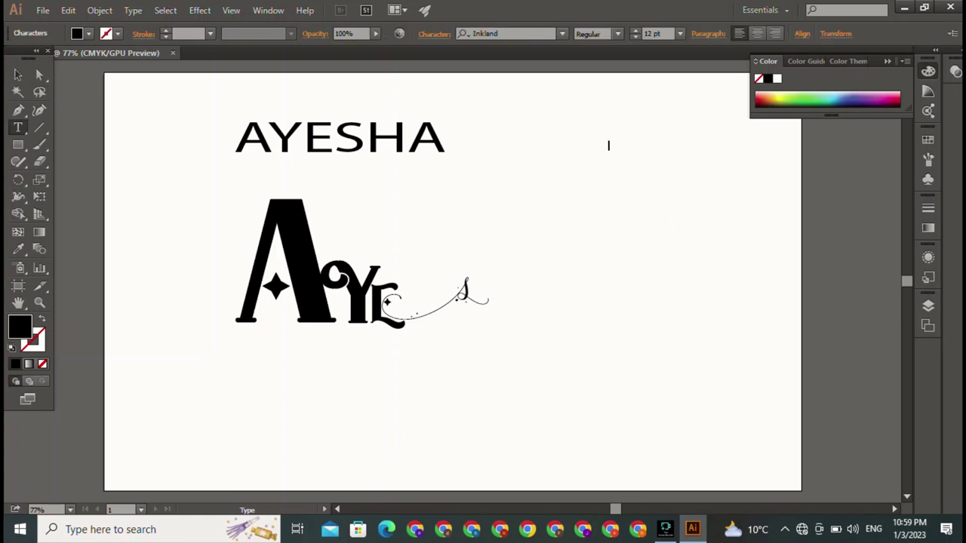
{"action": "type", "text": "h"}
{"action": "left_click", "coordinate": [18, 75]}
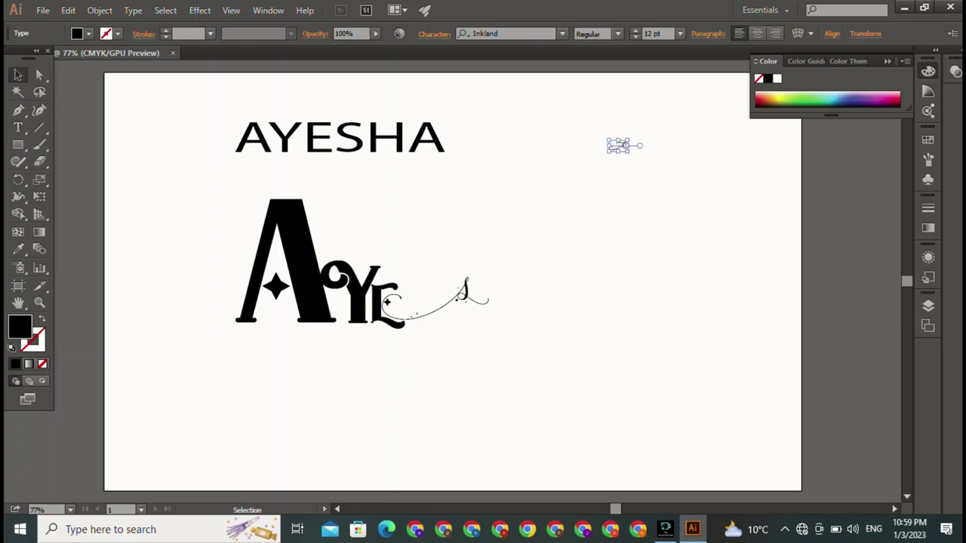
{"action": "left_click", "coordinate": [561, 33]}
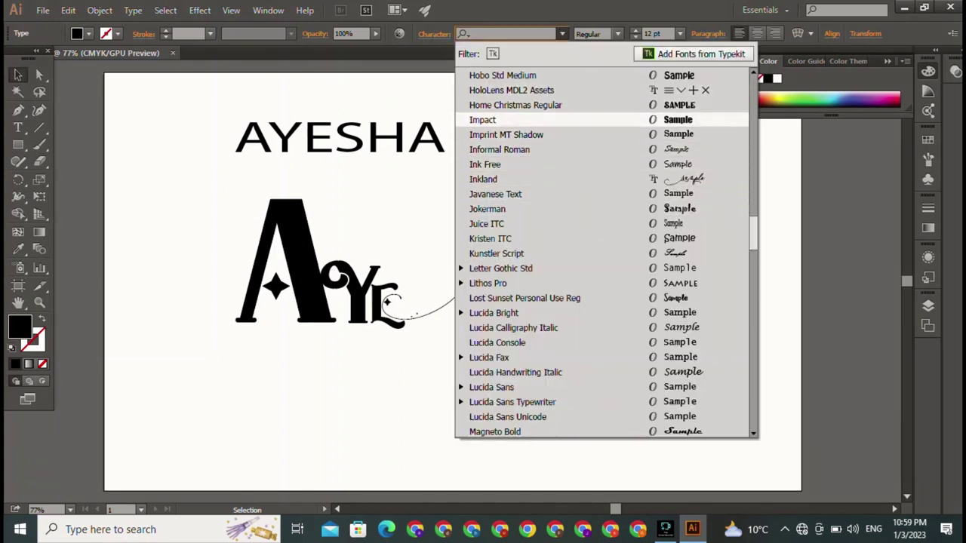
Try Kristen ITC and Lithos Pro on the H while enlarging it to about 112 pt
{"action": "left_click", "coordinate": [491, 238]}
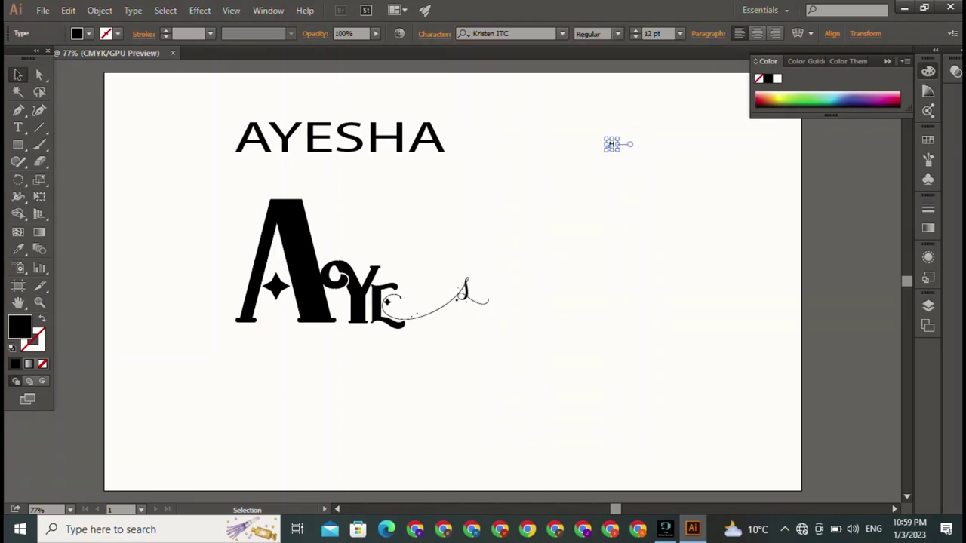
{"action": "left_click", "coordinate": [610, 144], "text": "shift"}
{"action": "left_click", "coordinate": [609, 144], "text": "shift"}
{"action": "left_click_drag", "start_coordinate": [619, 151], "coordinate": [685, 228]}
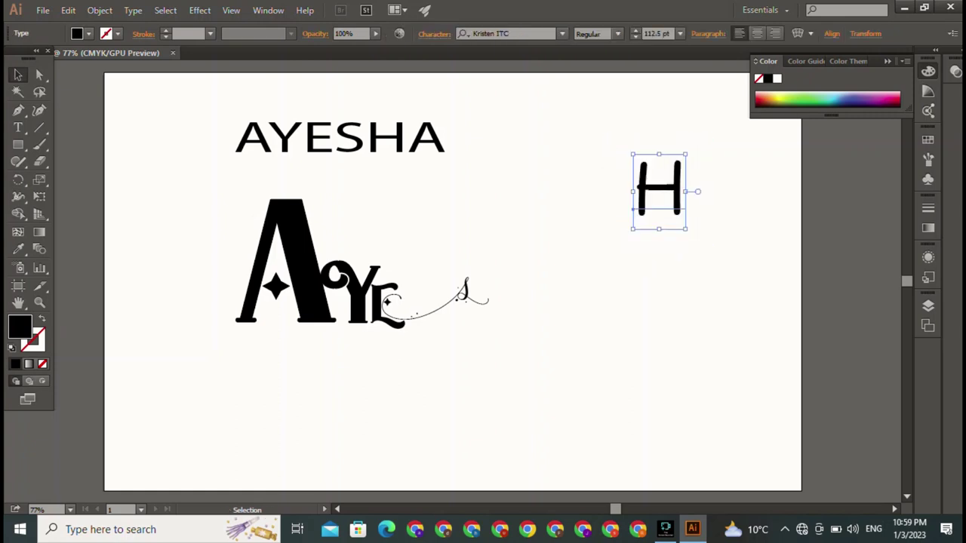
{"action": "left_click", "coordinate": [562, 33]}
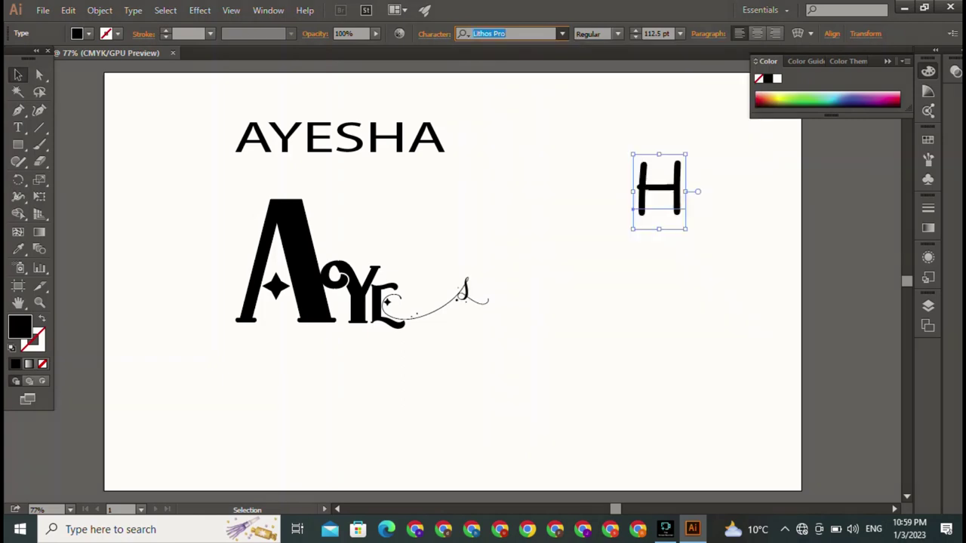
{"action": "left_click", "coordinate": [497, 283]}
Set the H to Magneto Bold, shrink it to about 62.67 pt, and place it after the E
{"action": "left_click", "coordinate": [562, 33]}
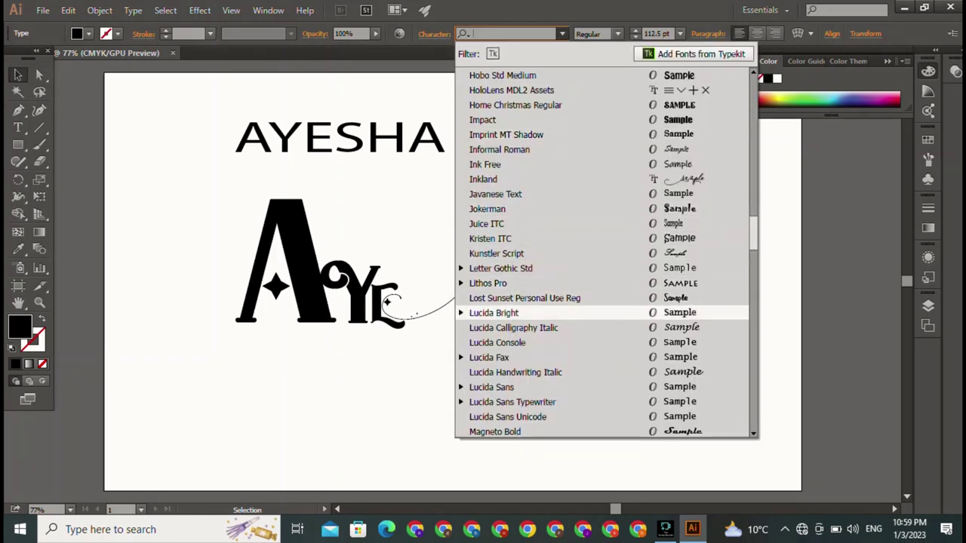
{"action": "key", "text": "Down"}
{"action": "key", "text": "Down"}
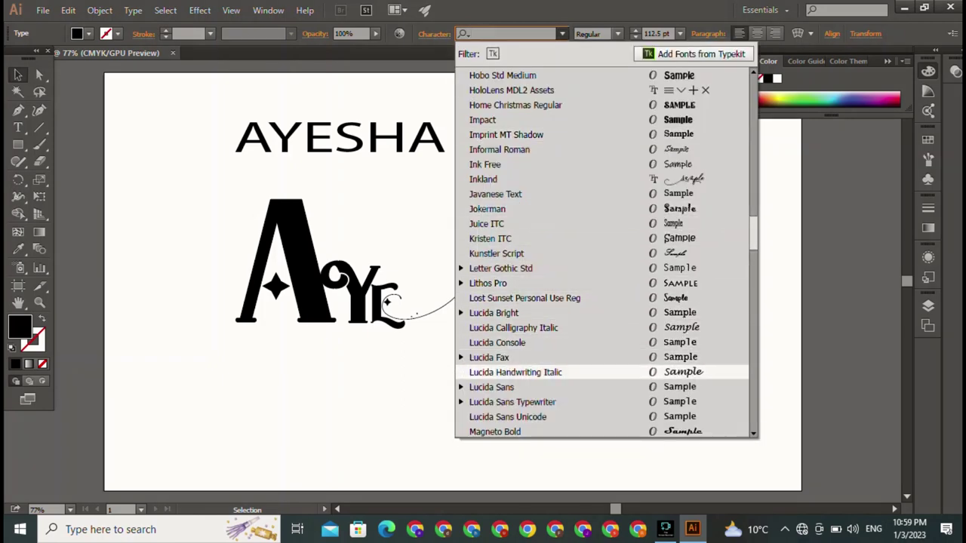
{"action": "key", "text": "Down"}
{"action": "key", "text": "Down"}
{"action": "key", "text": "Down"}
{"action": "key", "text": "Down"}
{"action": "key", "text": "Return"}
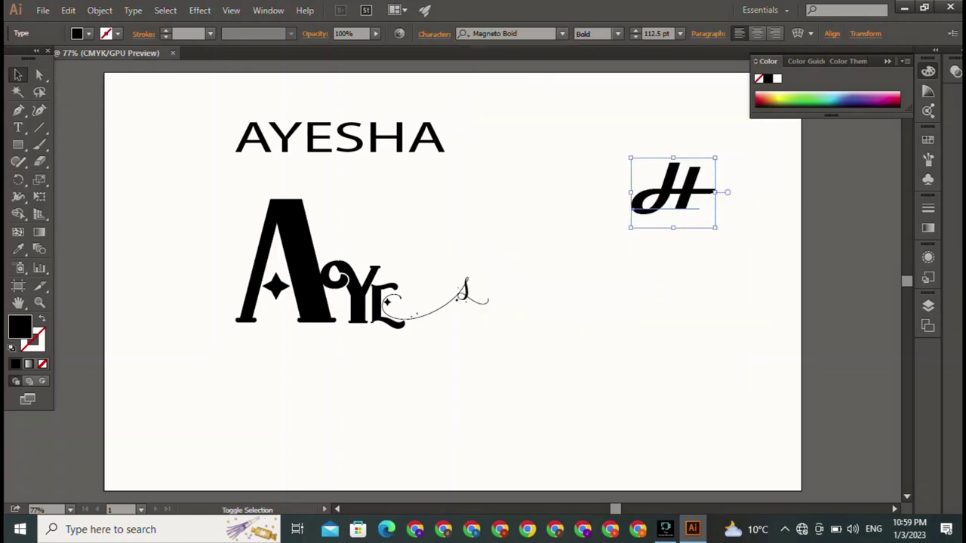
{"action": "mouse_move", "coordinate": [715, 159]}
{"action": "left_mouse_down"}
{"action": "mouse_move", "coordinate": [678, 189]}
{"action": "mouse_move", "coordinate": [413, 301]}
{"action": "left_mouse_up"}
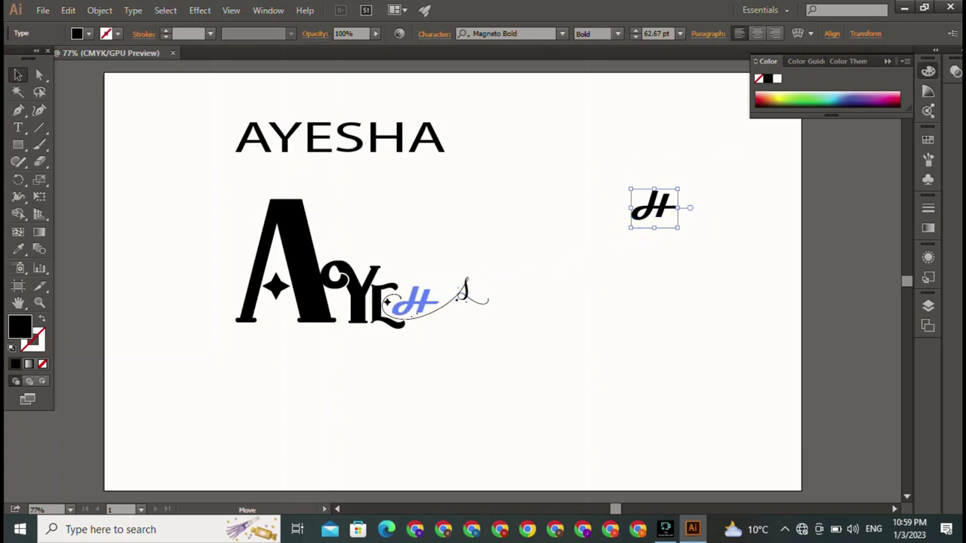
{"action": "left_click_drag", "start_coordinate": [414, 302], "coordinate": [413, 302]}
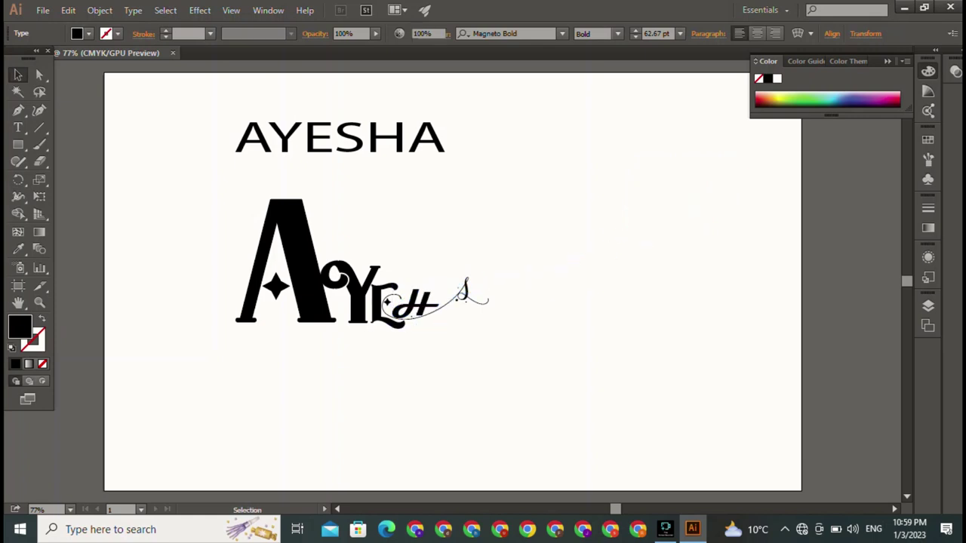
{"action": "key", "text": "ctrl+shift+a"}
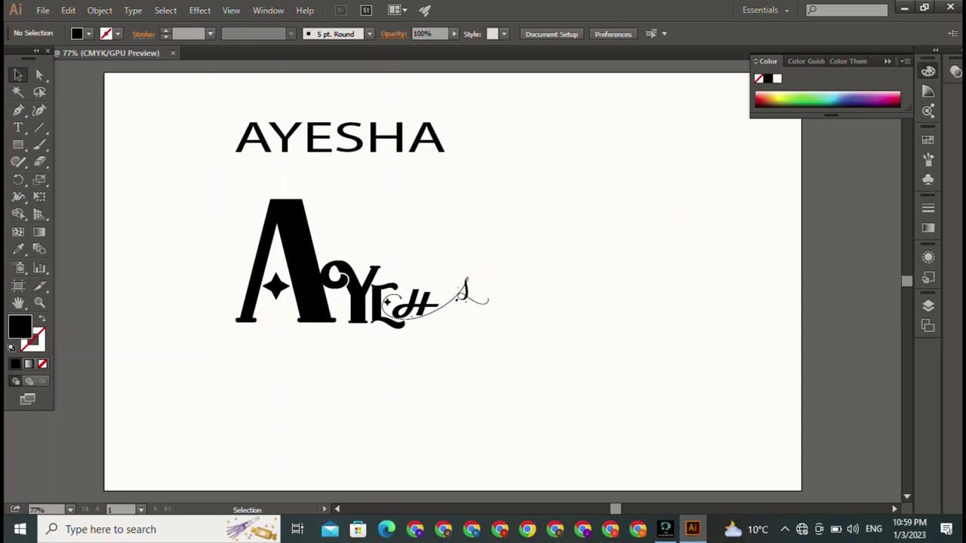
Add a Magneto Bold A of about 48 pt between the H and the swash S
{"action": "left_click", "coordinate": [18, 128]}
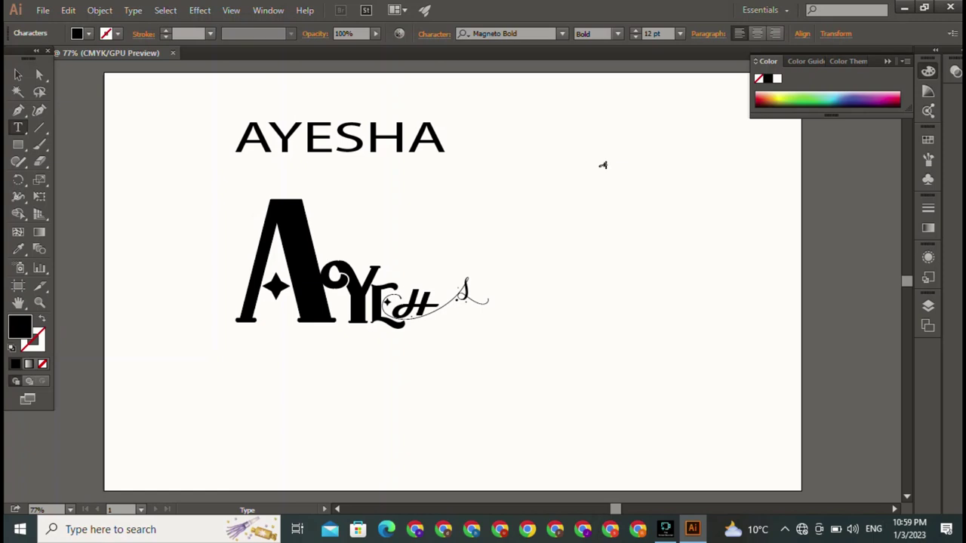
{"action": "key", "text": "v"}
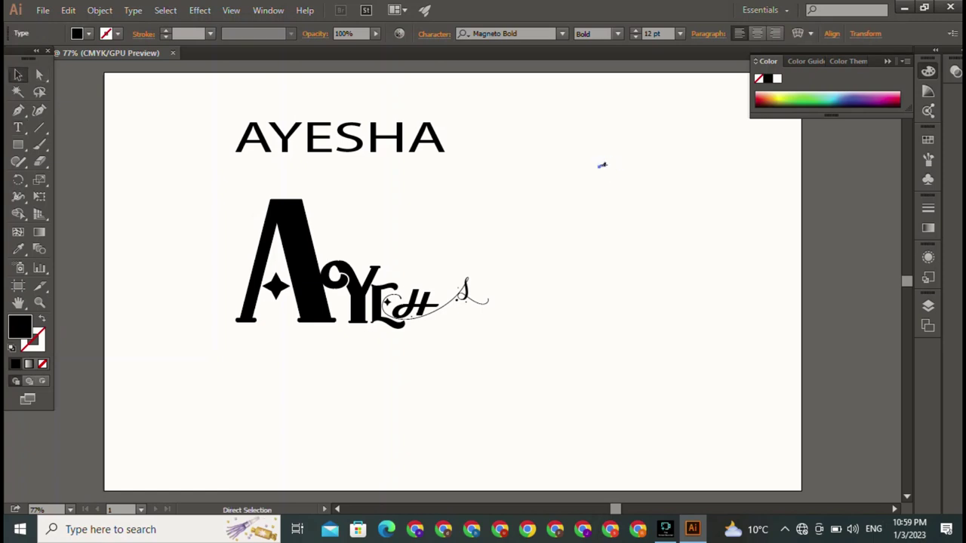
{"action": "left_click", "coordinate": [602, 165]}
{"action": "left_click_drag", "start_coordinate": [633, 197], "coordinate": [459, 278]}
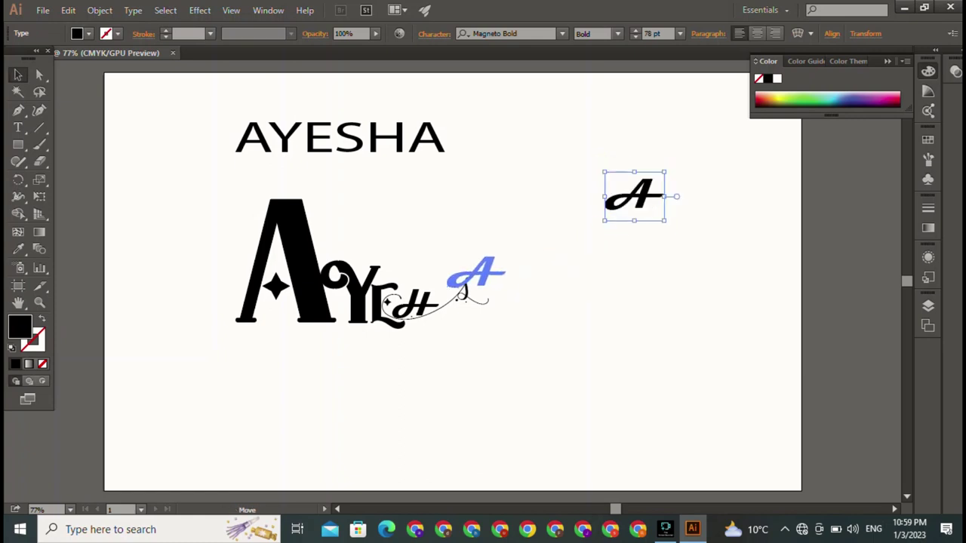
{"action": "double_click", "coordinate": [464, 297]}
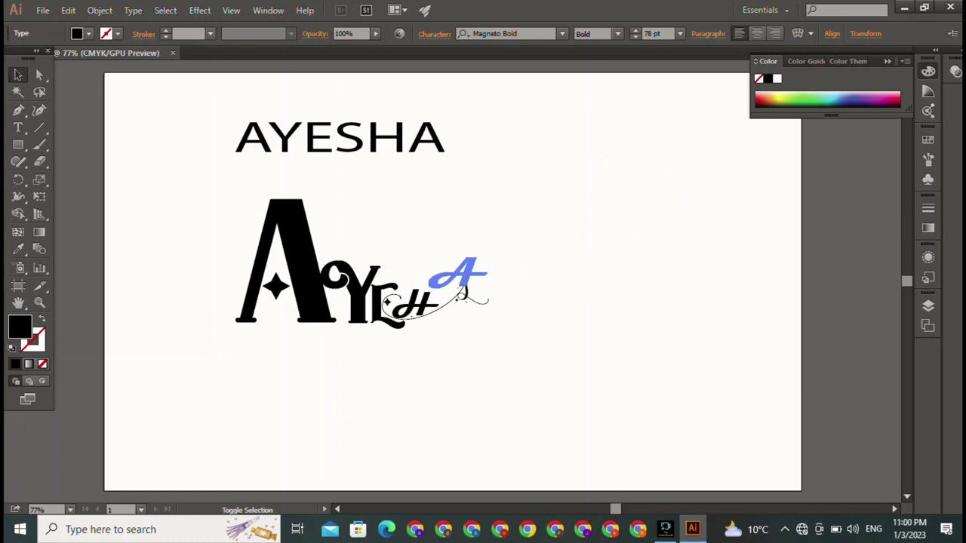
{"action": "left_click_drag", "start_coordinate": [479, 258], "coordinate": [455, 293]}
{"action": "key", "text": "ctrl+shift+a"}
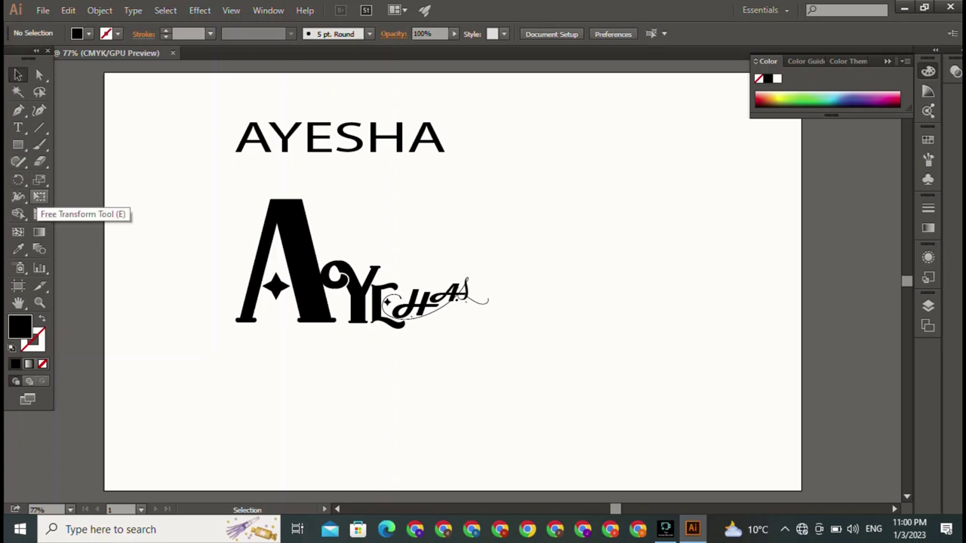
Add BTS in Magneto Bold at 129.6 pt, placed upper right of the monogram
{"action": "left_click", "coordinate": [19, 127]}
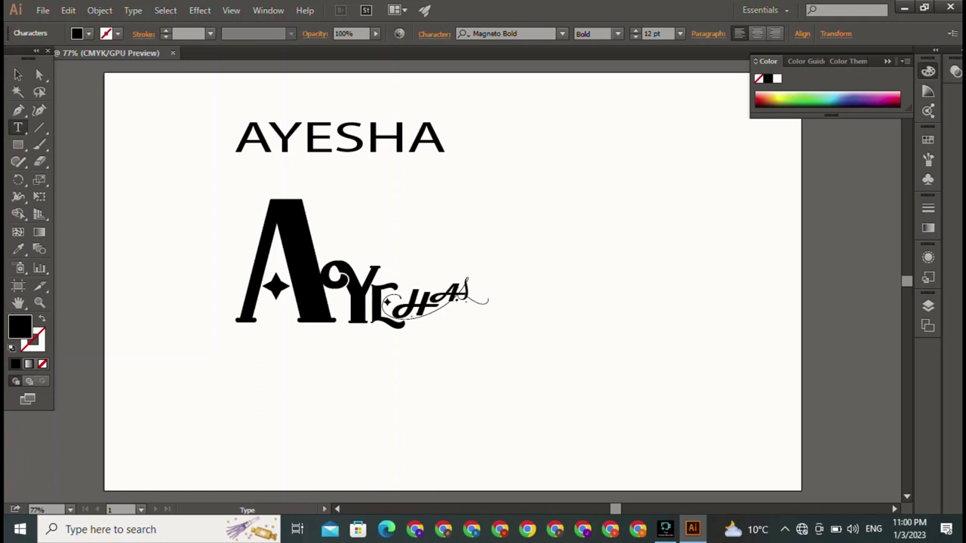
{"action": "type", "text": "AY"}
{"action": "type", "text": "E"}
{"action": "left_click", "coordinate": [18, 74]}
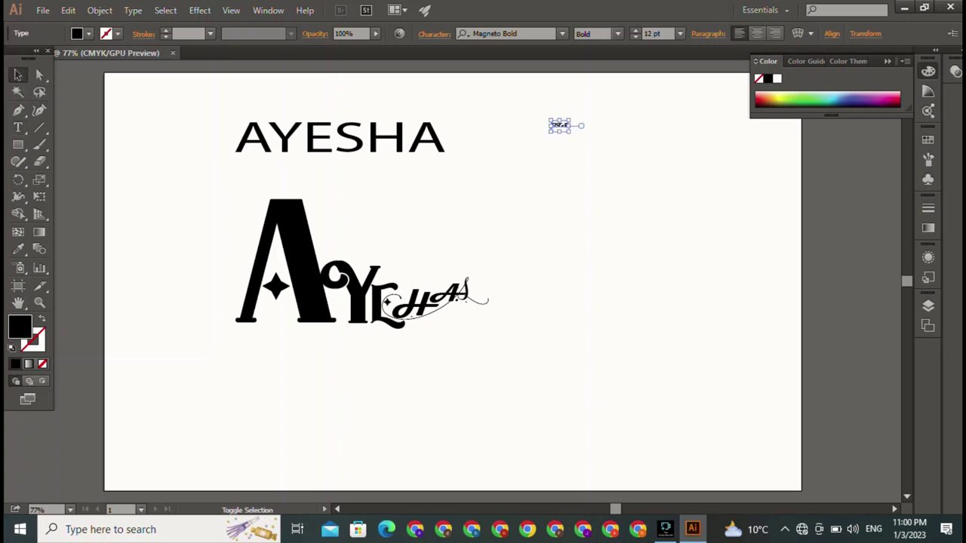
{"action": "left_click_drag", "start_coordinate": [570, 133], "coordinate": [740, 222]}
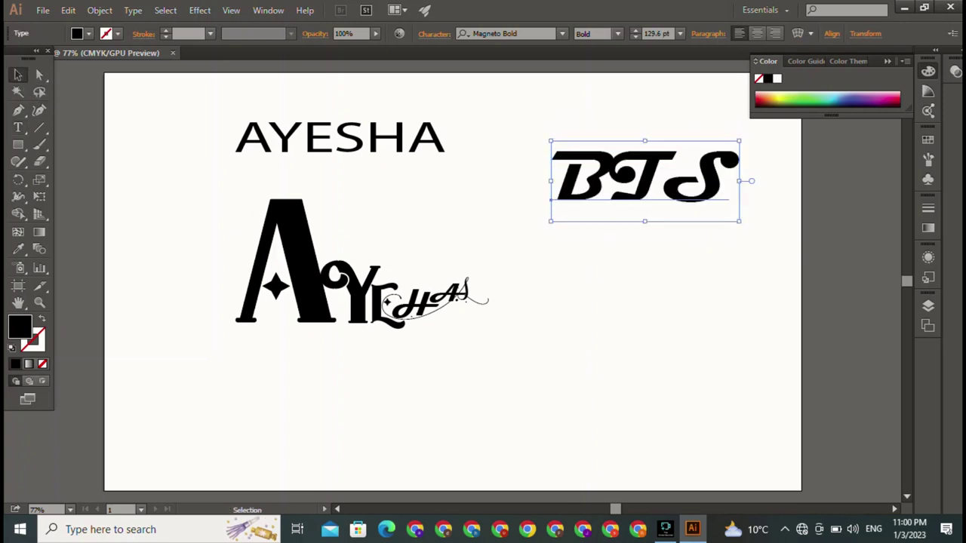
{"action": "left_click_drag", "start_coordinate": [645, 177], "coordinate": [569, 302]}
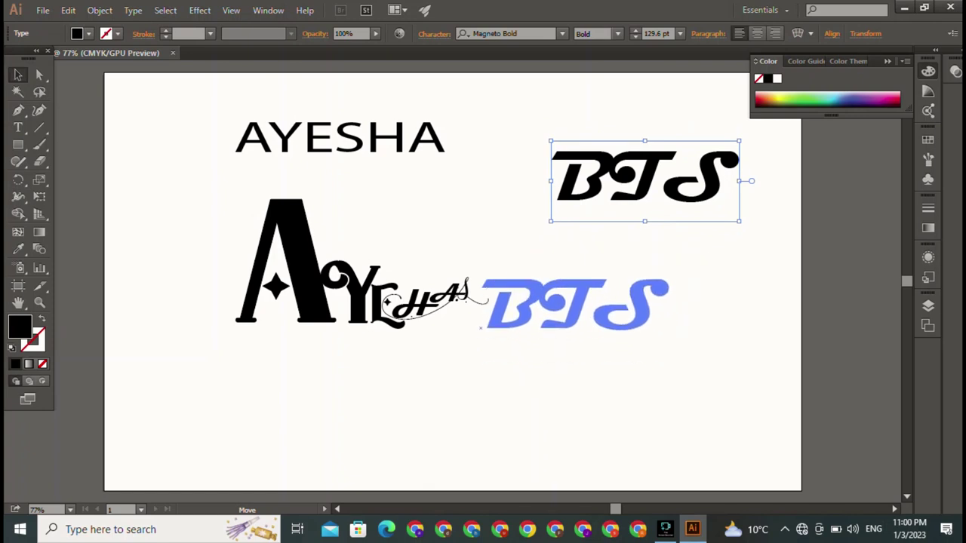
{"action": "left_click_drag", "start_coordinate": [572, 304], "coordinate": [565, 304]}
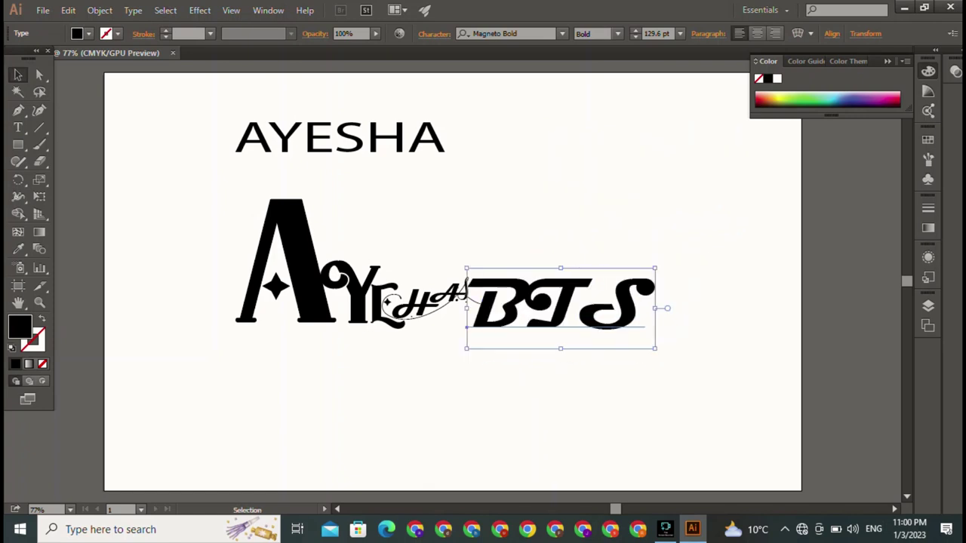
{"action": "key", "text": "ctrl+shift+a"}
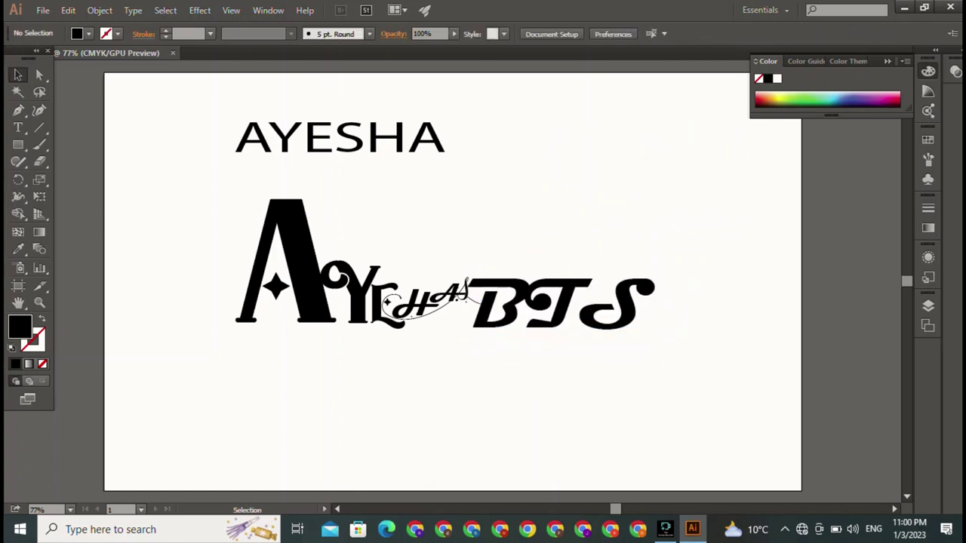
{"action": "left_click", "coordinate": [566, 304]}
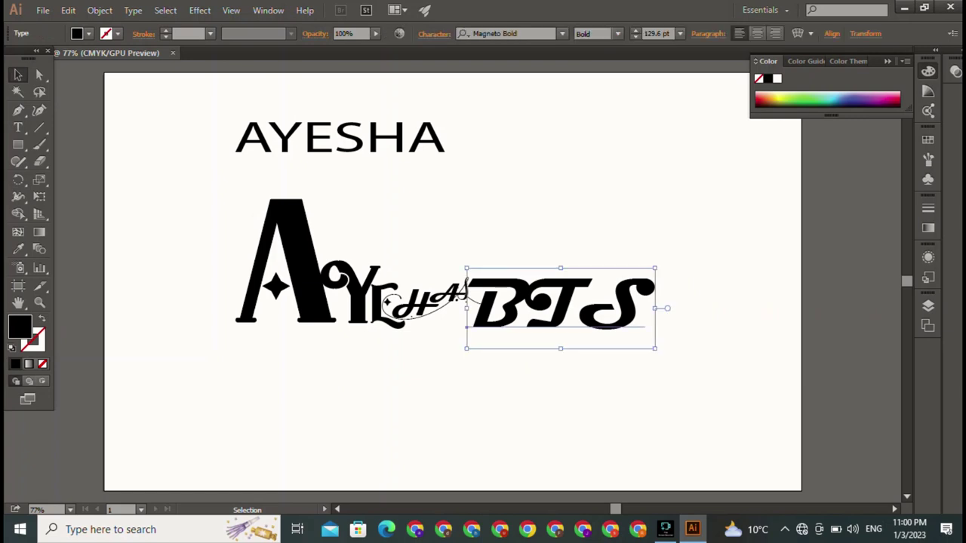
{"action": "mouse_move", "coordinate": [565, 304]}
{"action": "left_mouse_down"}
{"action": "mouse_move", "coordinate": [434, 232]}
{"action": "mouse_move", "coordinate": [637, 228]}
{"action": "left_mouse_up"}
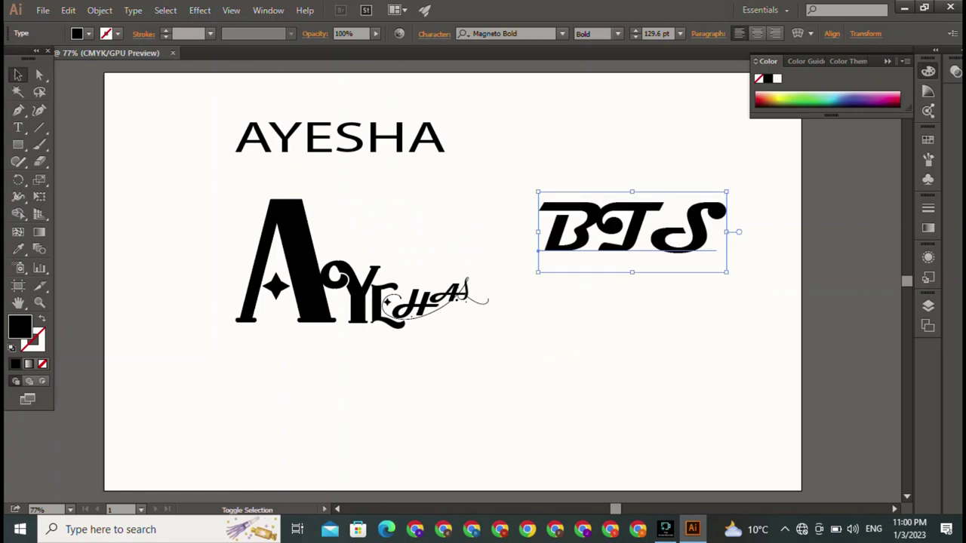
{"action": "left_click_drag", "start_coordinate": [538, 250], "coordinate": [538, 250]}
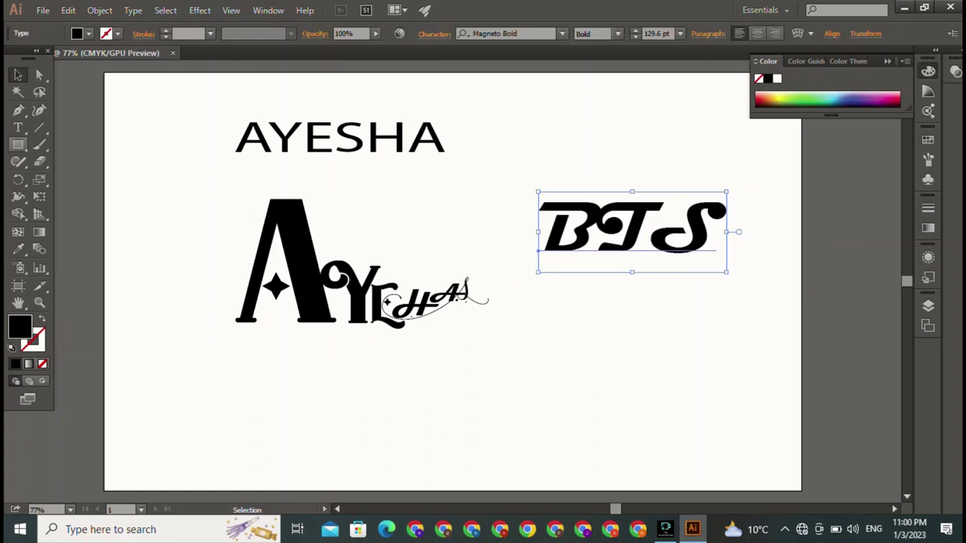
Draw a black bar about 768.8 by 3.9 pt and nudge it under the lettering
{"action": "key", "text": "m"}
{"action": "left_click_drag", "start_coordinate": [227, 339], "coordinate": [646, 343]}
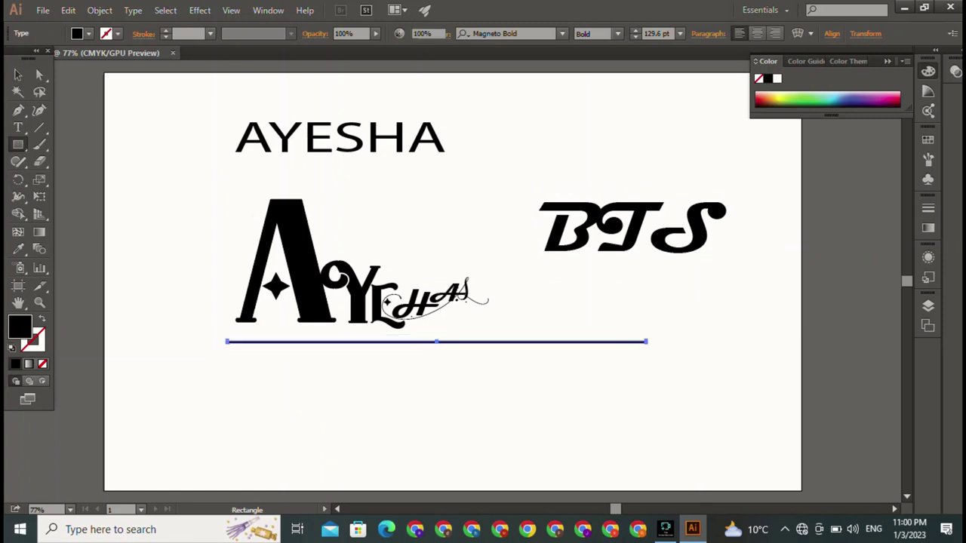
{"action": "key", "text": "v"}
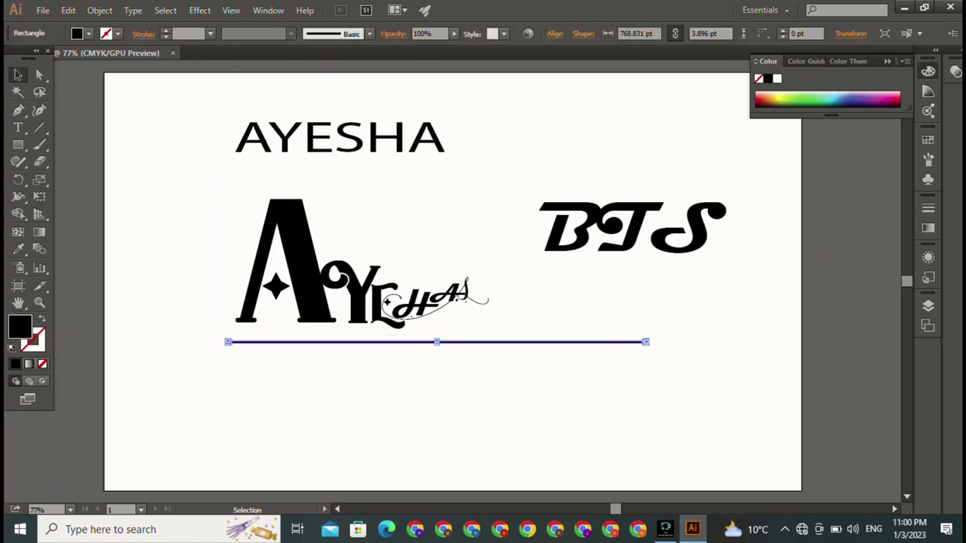
{"action": "mouse_move", "coordinate": [436, 342]}
{"action": "left_mouse_down"}
{"action": "mouse_move", "coordinate": [436, 327]}
{"action": "mouse_move", "coordinate": [450, 328]}
{"action": "mouse_move", "coordinate": [437, 332]}
{"action": "left_mouse_up"}
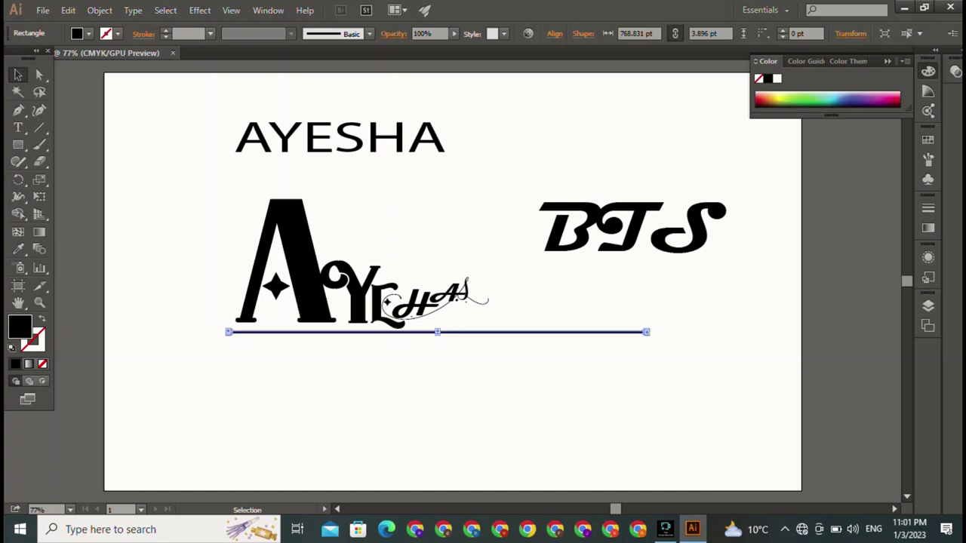
Move the BTS text below the underline, beneath its right end
{"action": "left_click", "coordinate": [649, 226]}
{"action": "double_click", "coordinate": [649, 227]}
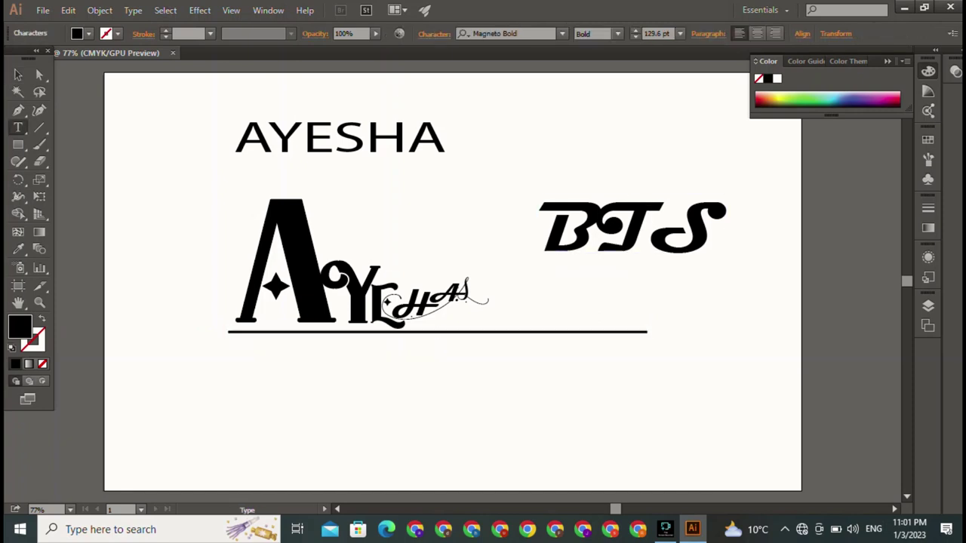
{"action": "key", "text": "Escape"}
{"action": "left_click_drag", "start_coordinate": [537, 245], "coordinate": [461, 388]}
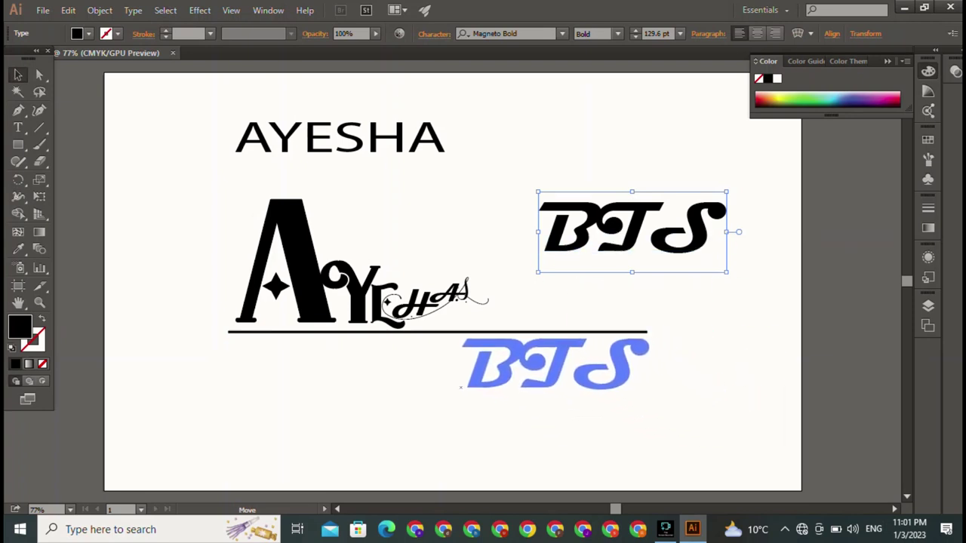
{"action": "mouse_move", "coordinate": [461, 388]}
{"action": "left_mouse_down"}
{"action": "mouse_move", "coordinate": [451, 383]}
{"action": "mouse_move", "coordinate": [511, 381]}
{"action": "mouse_move", "coordinate": [525, 361]}
{"action": "left_mouse_up"}
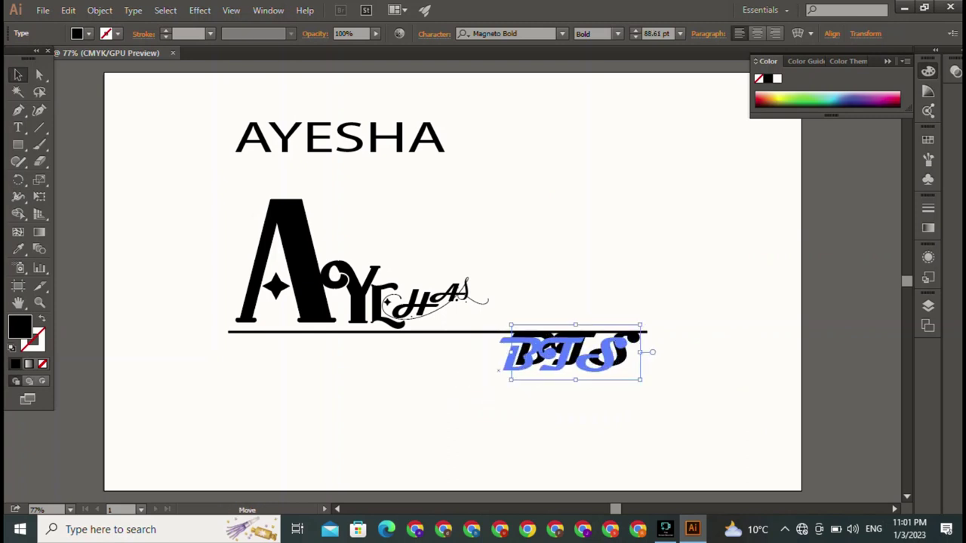
{"action": "key", "text": "ctrl+shift+a"}
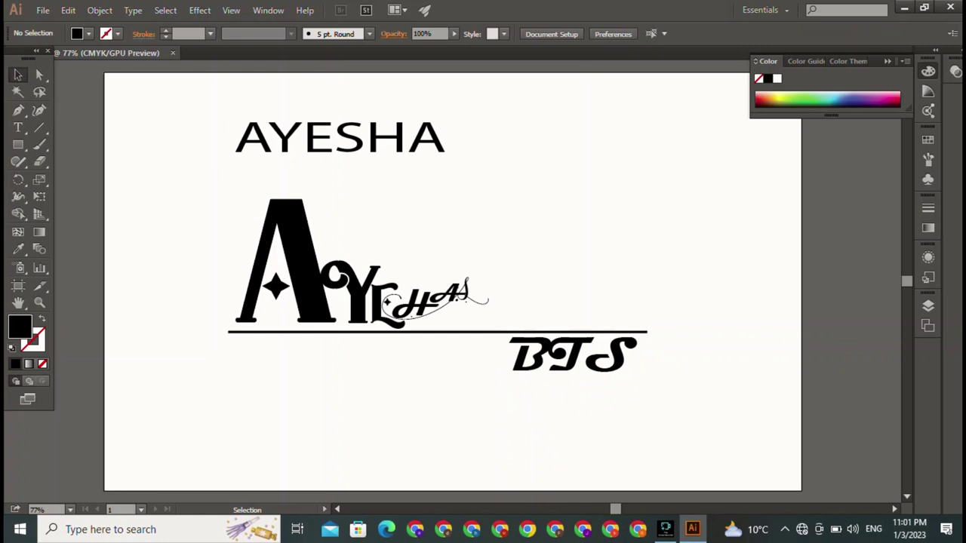
Shorten the underline from its right end, realign BTS under it, and delete the plain AYESHA text
{"action": "left_click", "coordinate": [378, 332]}
{"action": "left_click_drag", "start_coordinate": [646, 332], "coordinate": [544, 332]}
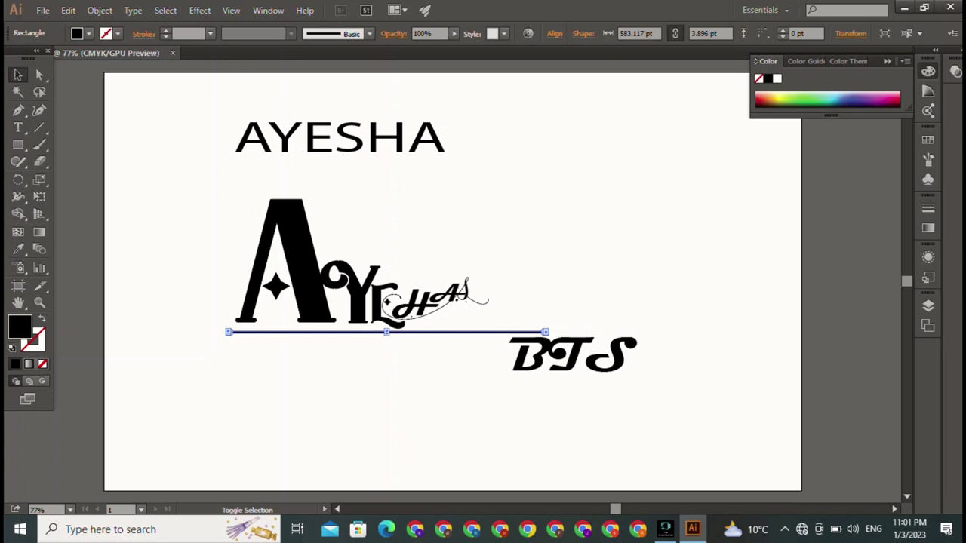
{"action": "left_click_drag", "start_coordinate": [508, 369], "coordinate": [420, 370]}
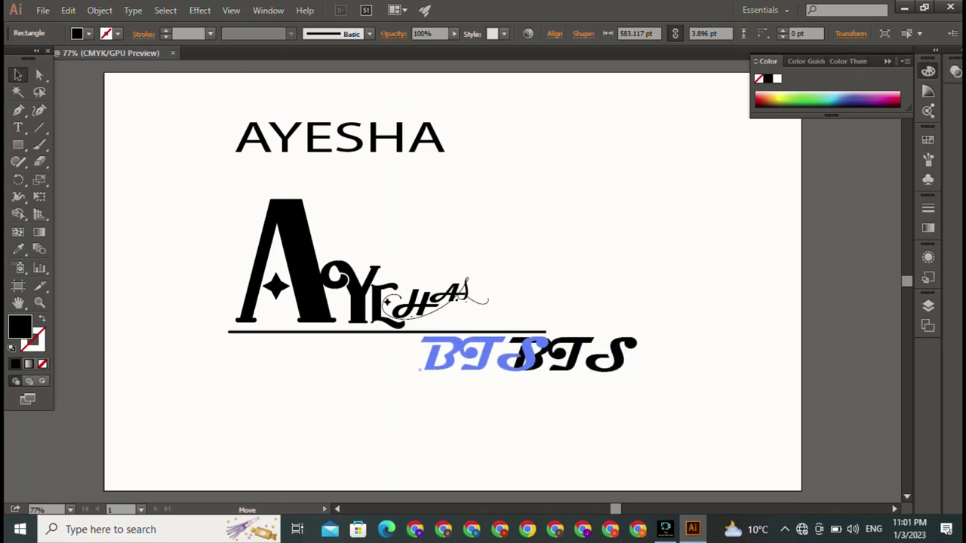
{"action": "left_click_drag", "start_coordinate": [420, 370], "coordinate": [419, 369]}
{"action": "key", "text": "ctrl+shift+a"}
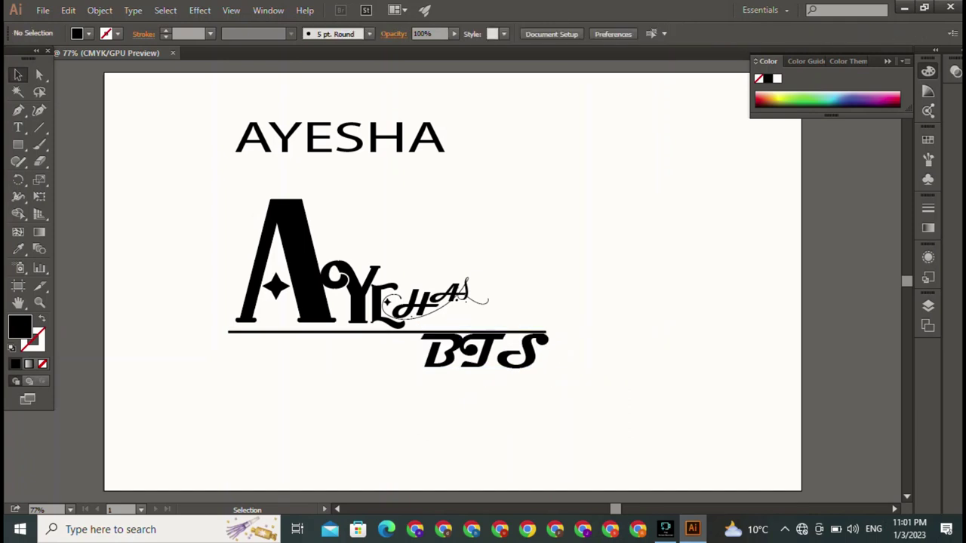
{"action": "left_click", "coordinate": [339, 137]}
{"action": "key", "text": "Delete"}
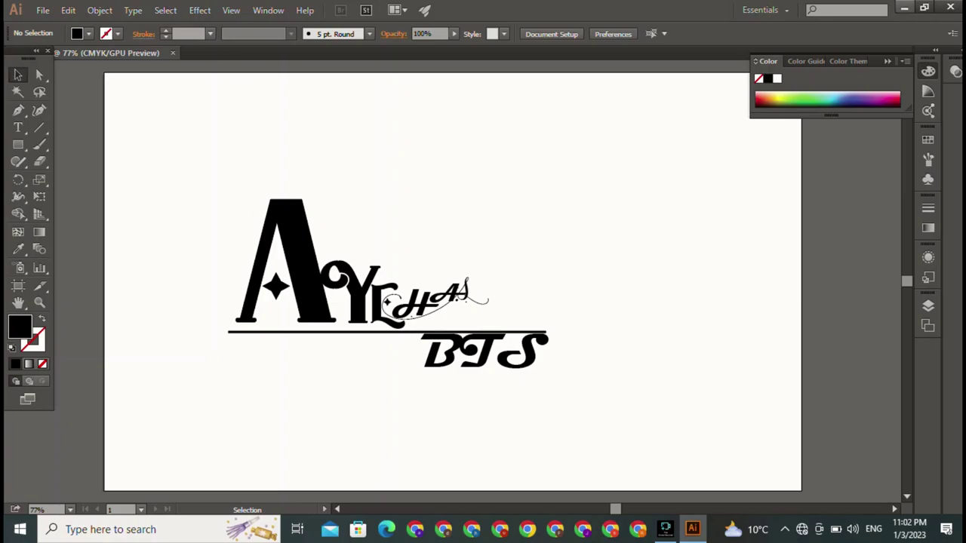
Enlarge the golden crown image and move it above the AYESHA lettering
{"action": "left_click", "coordinate": [903, 7]}
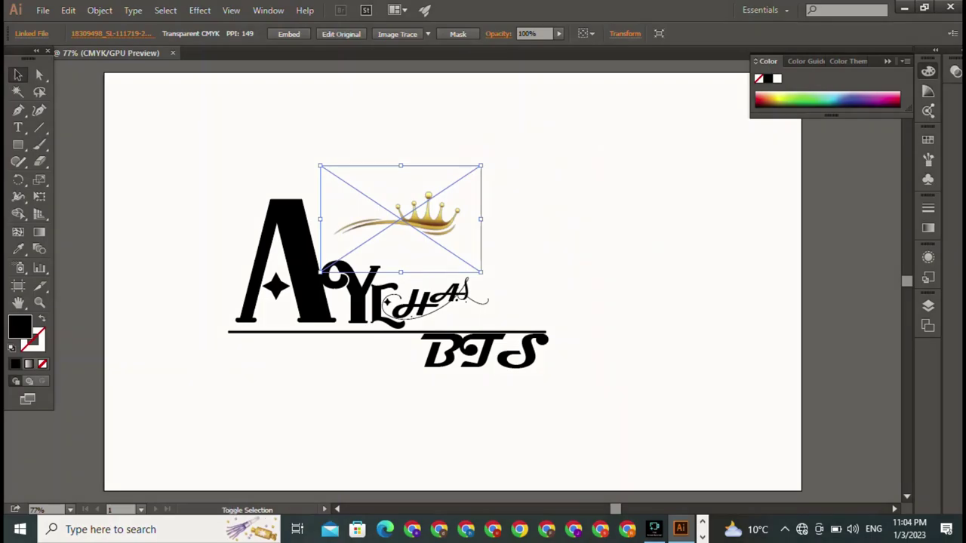
{"action": "left_click_drag", "start_coordinate": [481, 165], "coordinate": [605, 83]}
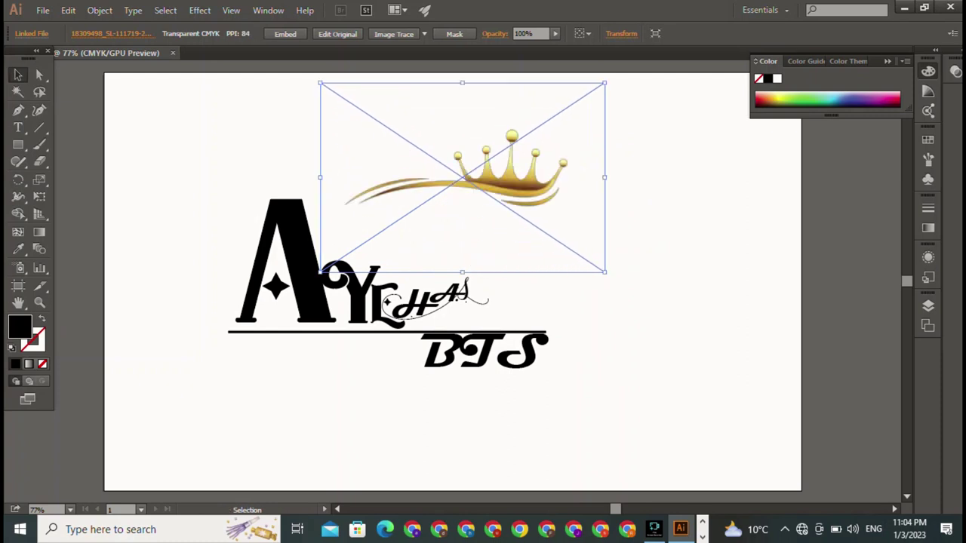
{"action": "mouse_move", "coordinate": [462, 177]}
{"action": "left_mouse_down"}
{"action": "mouse_move", "coordinate": [421, 199]}
{"action": "mouse_move", "coordinate": [364, 205]}
{"action": "mouse_move", "coordinate": [367, 167]}
{"action": "left_mouse_up"}
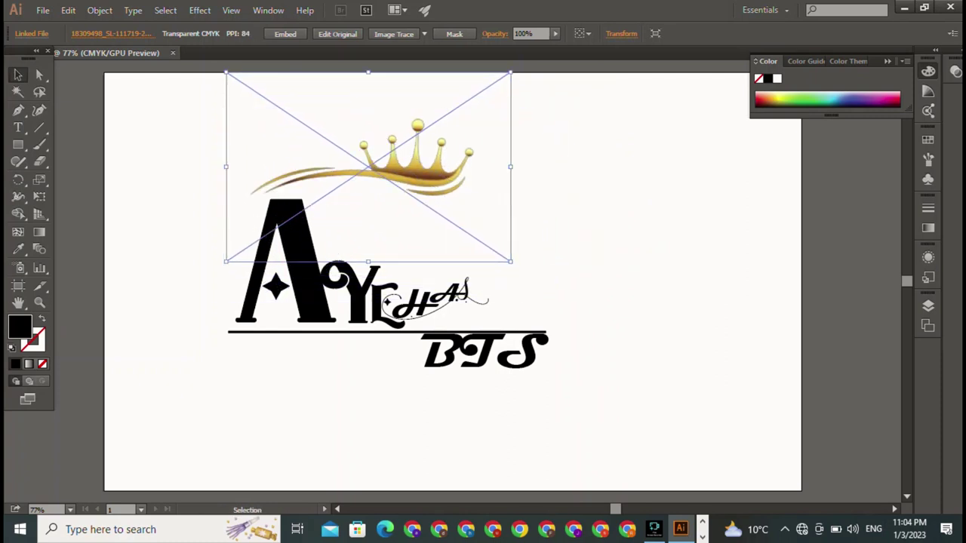
{"action": "key", "text": "shift"}
{"action": "key", "text": "ctrl+shift+b"}
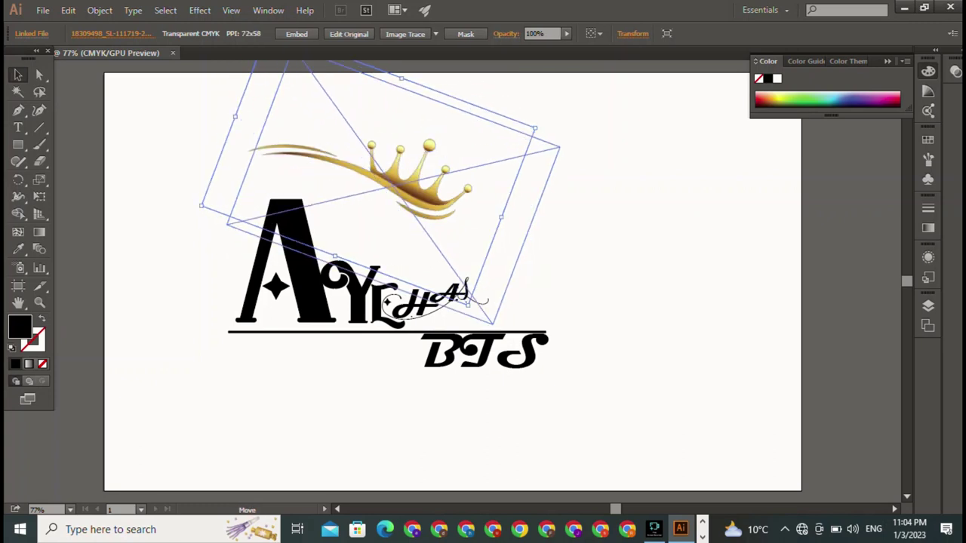
Tilt the crown slightly and enlarge it so it arcs over the A's peak
{"action": "left_click_drag", "start_coordinate": [511, 73], "coordinate": [594, 160]}
{"action": "key", "text": "shift"}
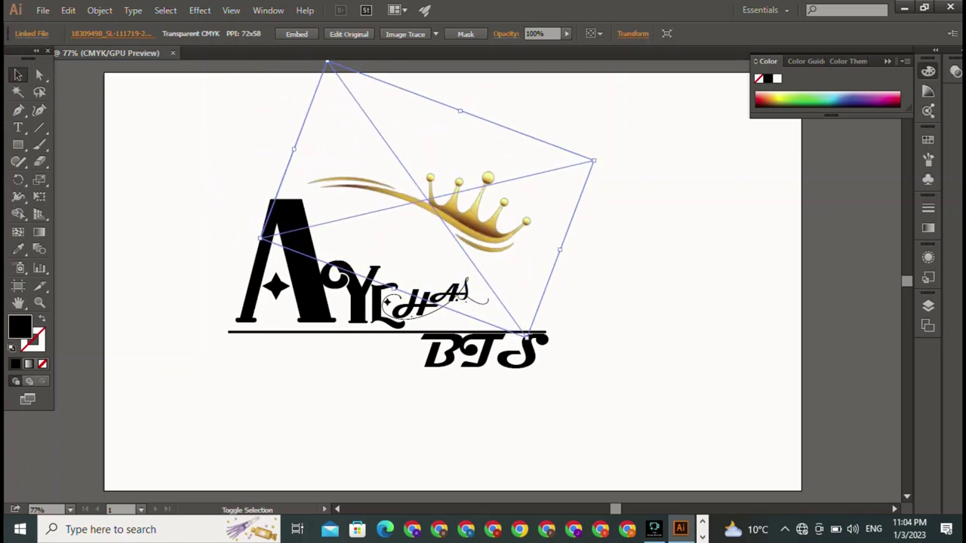
{"action": "left_click_drag", "start_coordinate": [594, 160], "coordinate": [536, 74]}
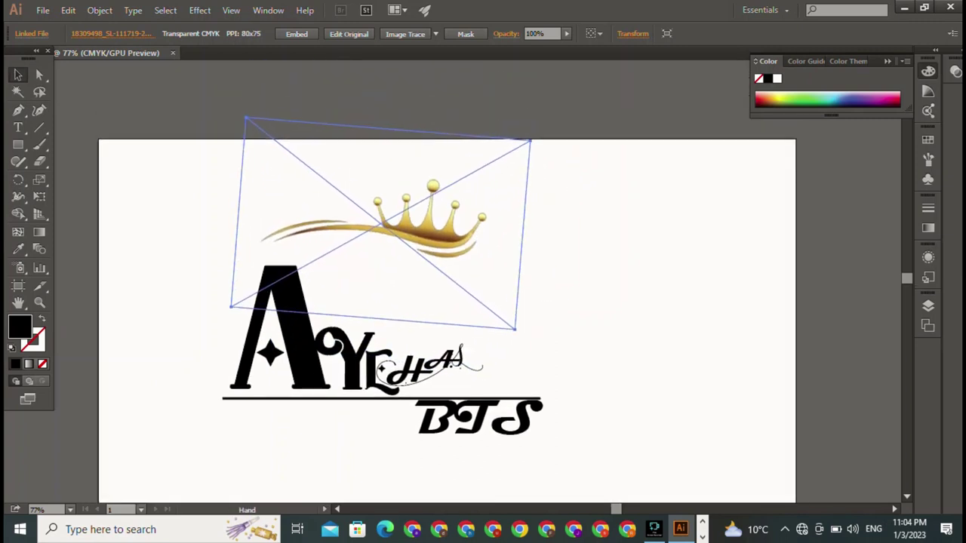
{"action": "scroll", "coordinate": [452, 286], "scroll_direction": "up", "scroll_amount": 2}
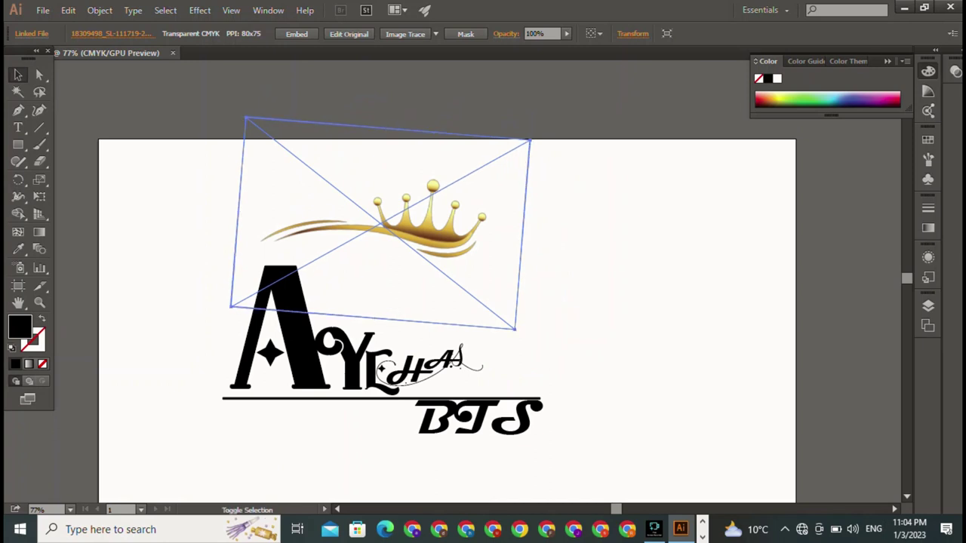
{"action": "mouse_move", "coordinate": [530, 140]}
{"action": "left_mouse_down"}
{"action": "mouse_move", "coordinate": [635, 81]}
{"action": "mouse_move", "coordinate": [602, 133]}
{"action": "left_mouse_up"}
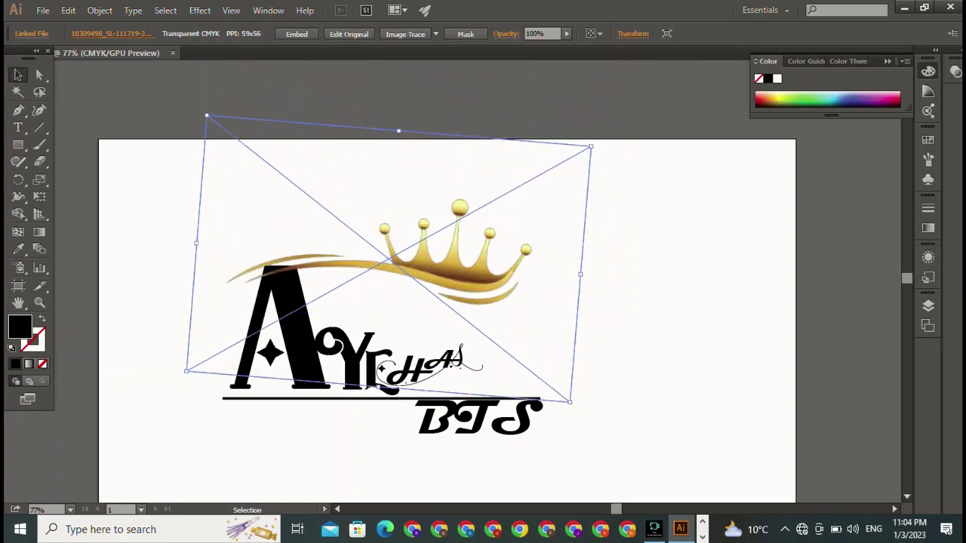
{"action": "key", "text": "ctrl+shift+a"}
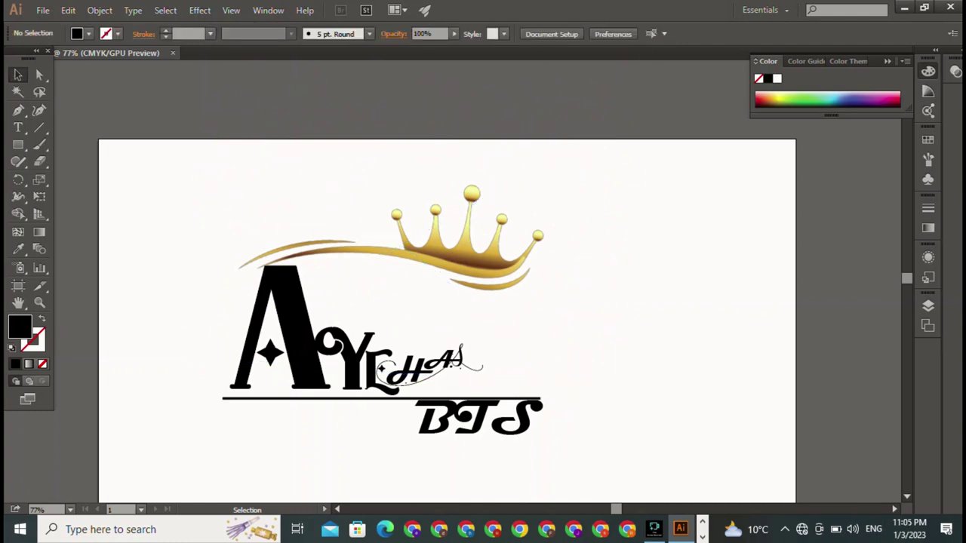
Marquee-select the lettering, underline, BTS and crown, and drag them right
{"action": "left_click_drag", "start_coordinate": [205, 205], "coordinate": [580, 498]}
{"action": "left_click_drag", "start_coordinate": [378, 317], "coordinate": [494, 317]}
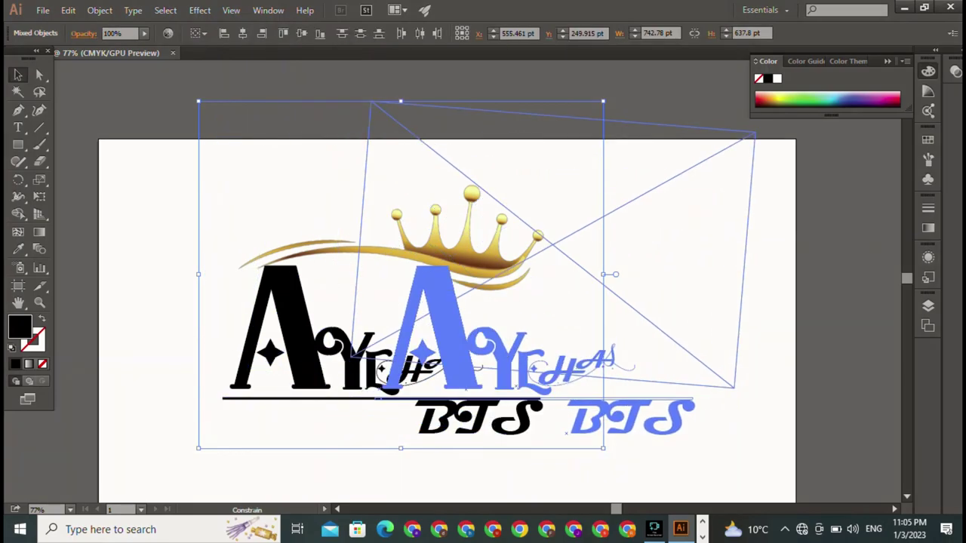